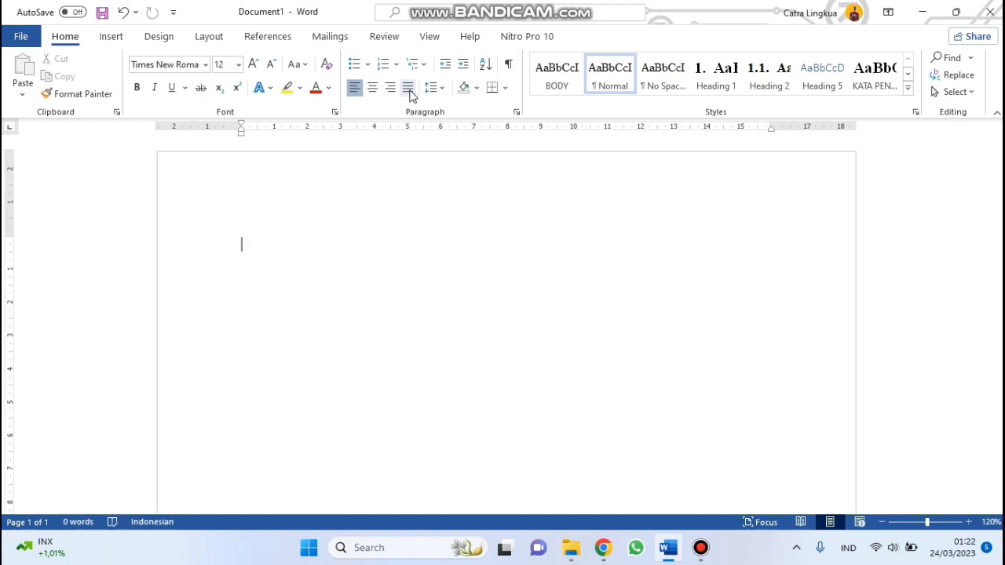
{"action": "scroll", "coordinate": [549, 224], "scroll_direction": "down", "scroll_amount": 2}
{"action": "scroll", "coordinate": [471, 239], "scroll_direction": "up", "scroll_amount": 1}
{"action": "scroll", "coordinate": [428, 230], "scroll_direction": "up", "scroll_amount": 1}
{"action": "left_click", "coordinate": [252, 240]}
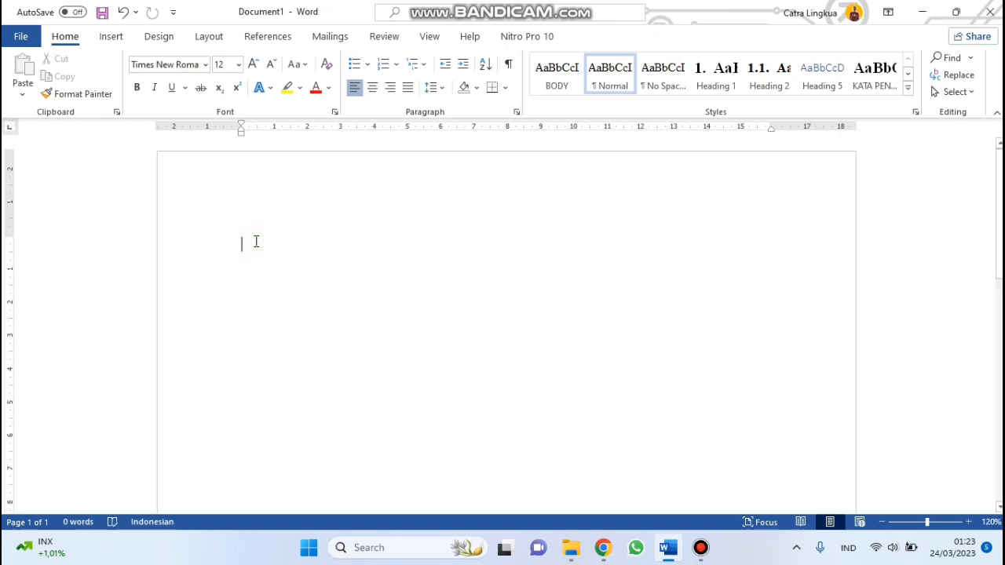
{"action": "scroll", "coordinate": [256, 242], "scroll_direction": "up", "scroll_amount": 3, "text": "ctrl"}
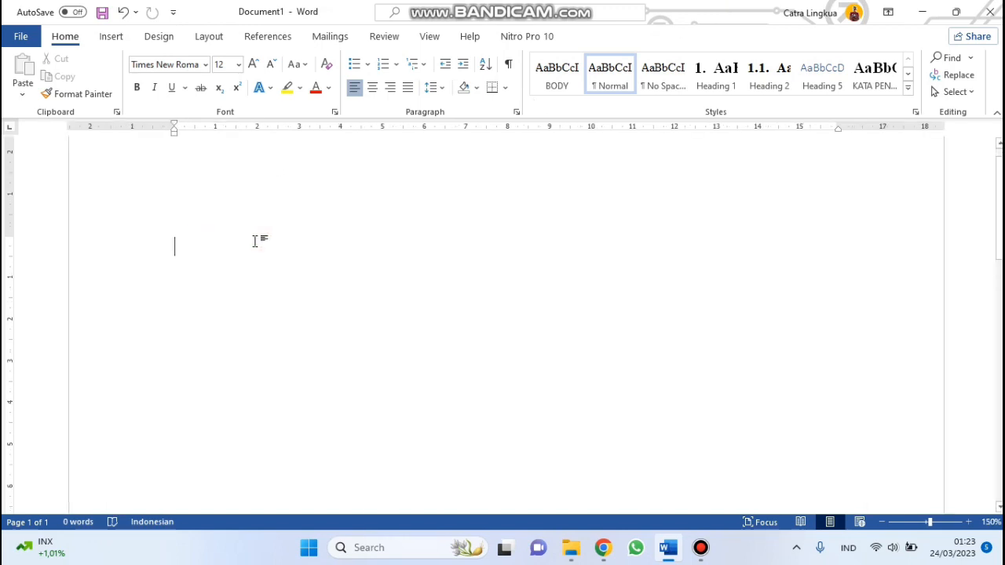
{"action": "scroll", "coordinate": [256, 239], "scroll_direction": "down", "scroll_amount": 2}
{"action": "scroll", "coordinate": [257, 240], "scroll_direction": "up", "scroll_amount": 3}
{"action": "scroll", "coordinate": [258, 240], "scroll_direction": "down", "scroll_amount": 1, "text": "ctrl"}
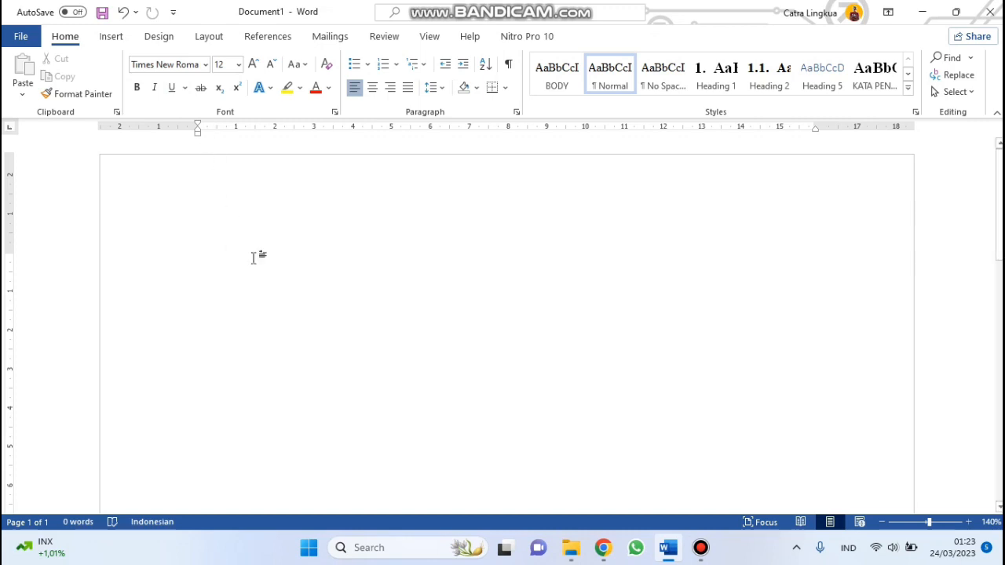
- Set the font for the blank document's first line to Times New Roman
{"action": "left_click", "coordinate": [206, 65]}
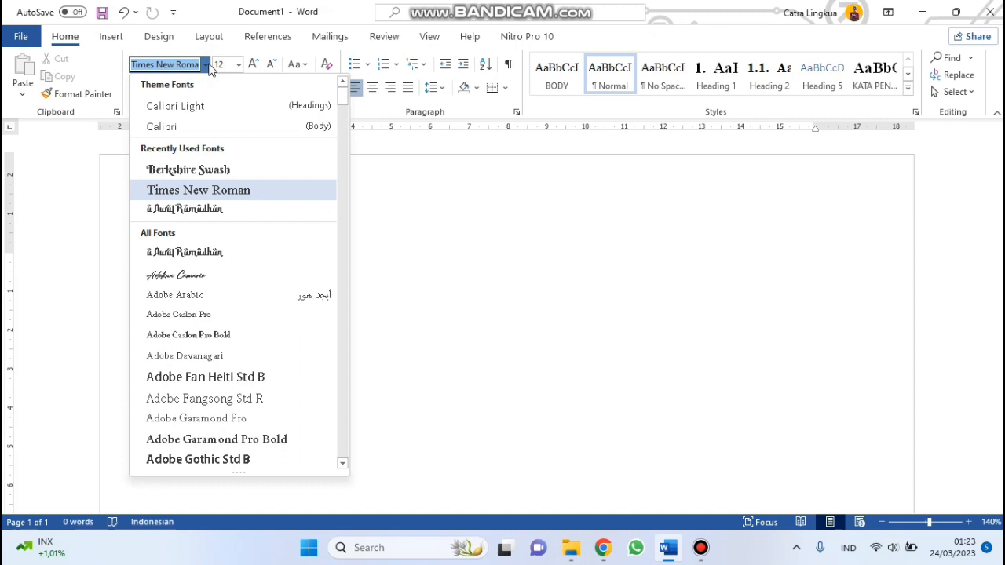
{"action": "left_click", "coordinate": [206, 66]}
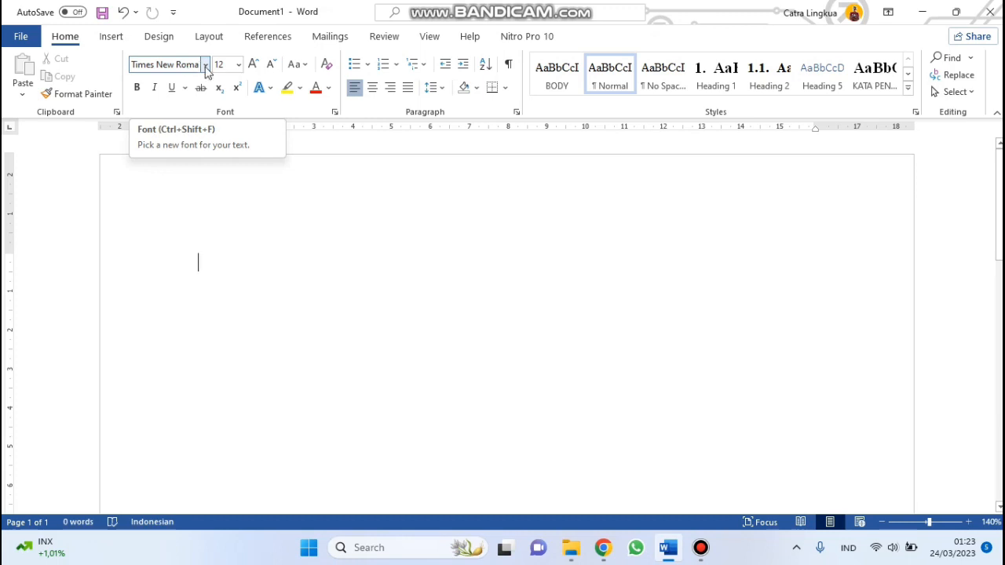
{"action": "left_click", "coordinate": [206, 69]}
{"action": "left_click", "coordinate": [206, 69]}
{"action": "left_click", "coordinate": [207, 69]}
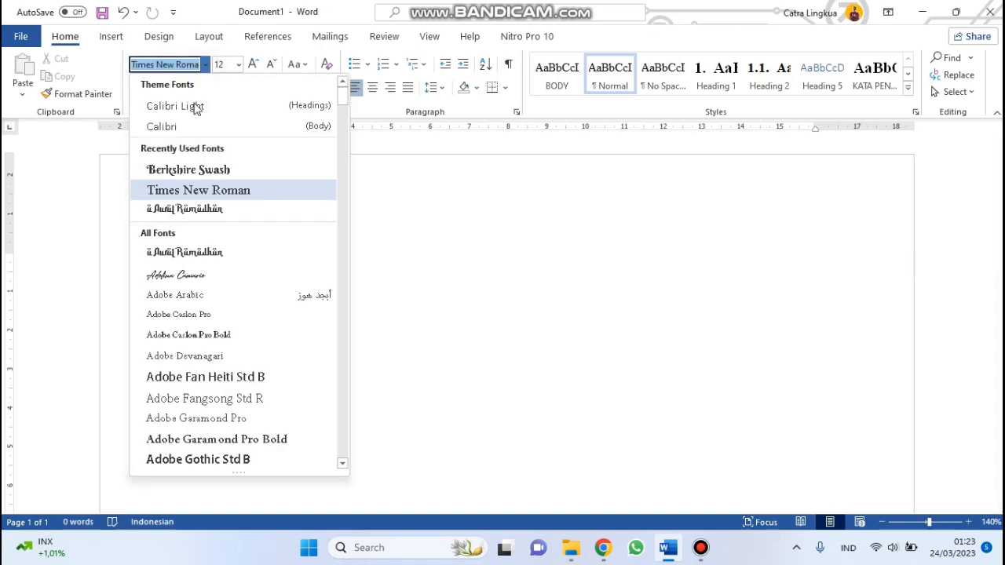
{"action": "left_click", "coordinate": [175, 196]}
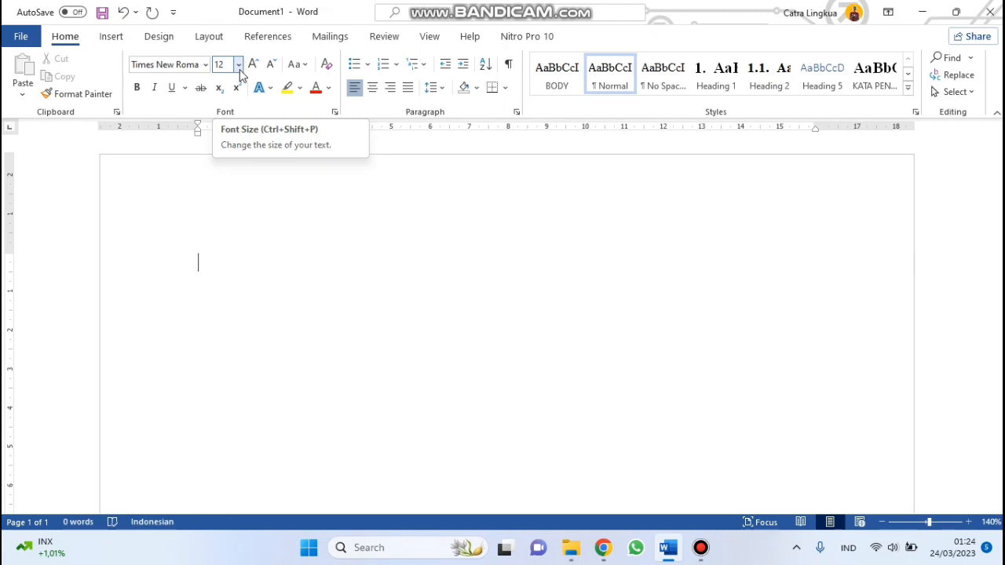
- Set the font size for the first line to 16
{"action": "left_click", "coordinate": [238, 66]}
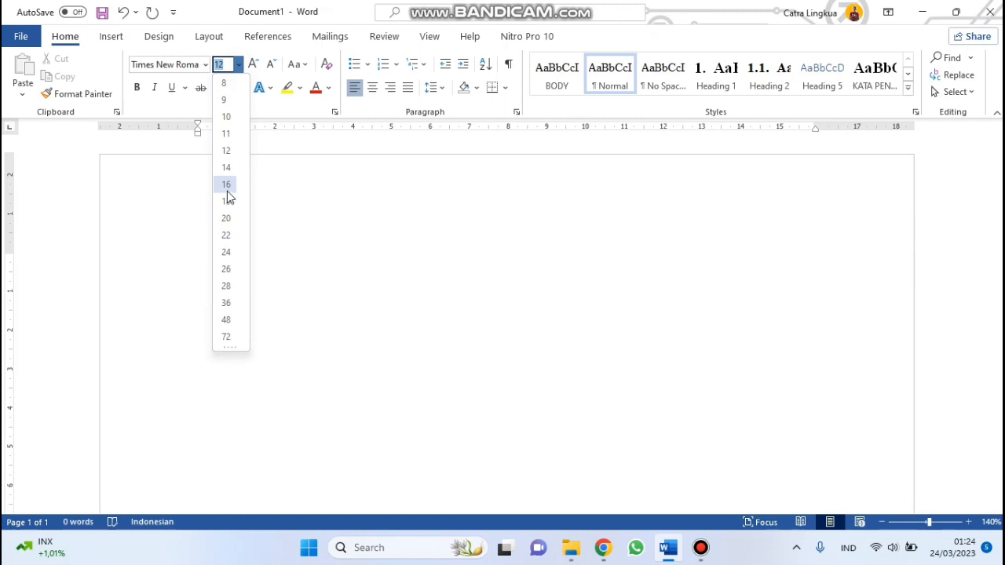
{"action": "left_click", "coordinate": [239, 67]}
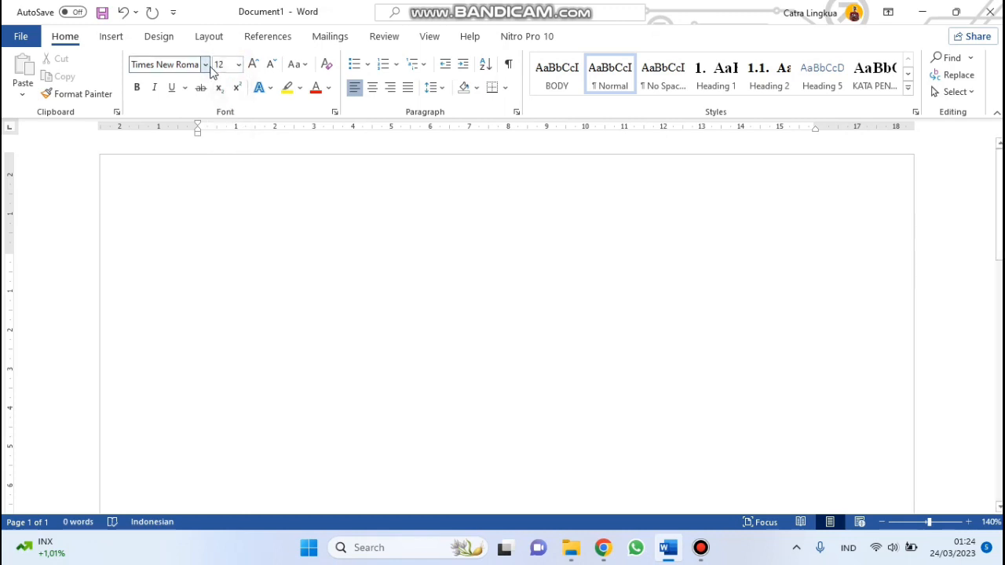
{"action": "left_click", "coordinate": [205, 65]}
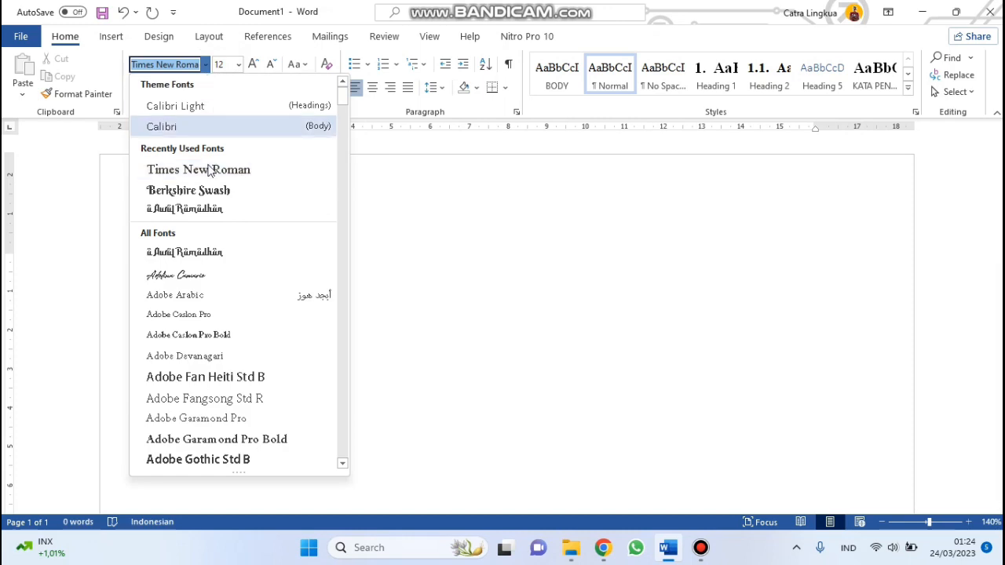
{"action": "left_click", "coordinate": [241, 65]}
{"action": "left_click", "coordinate": [240, 66]}
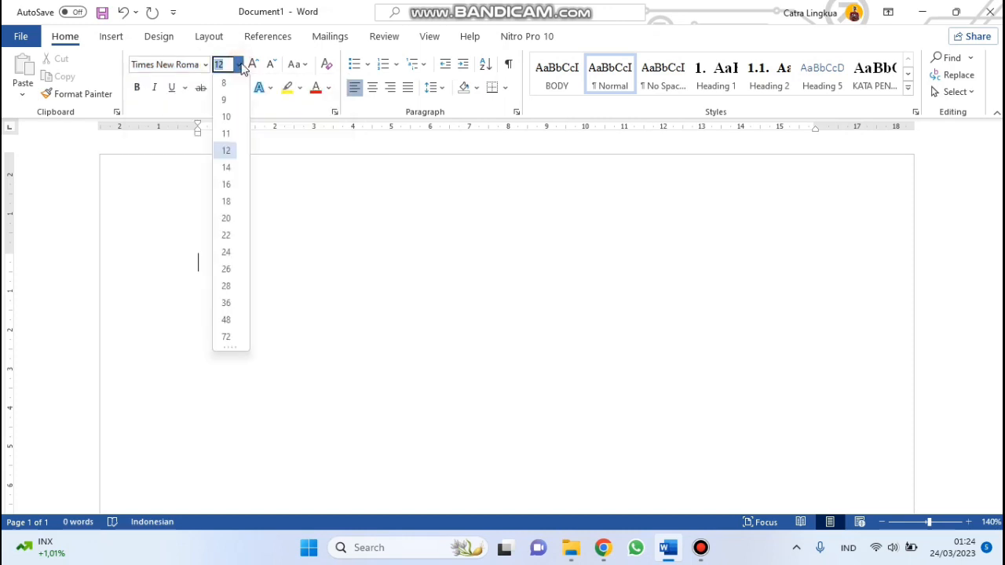
{"action": "left_click", "coordinate": [228, 184]}
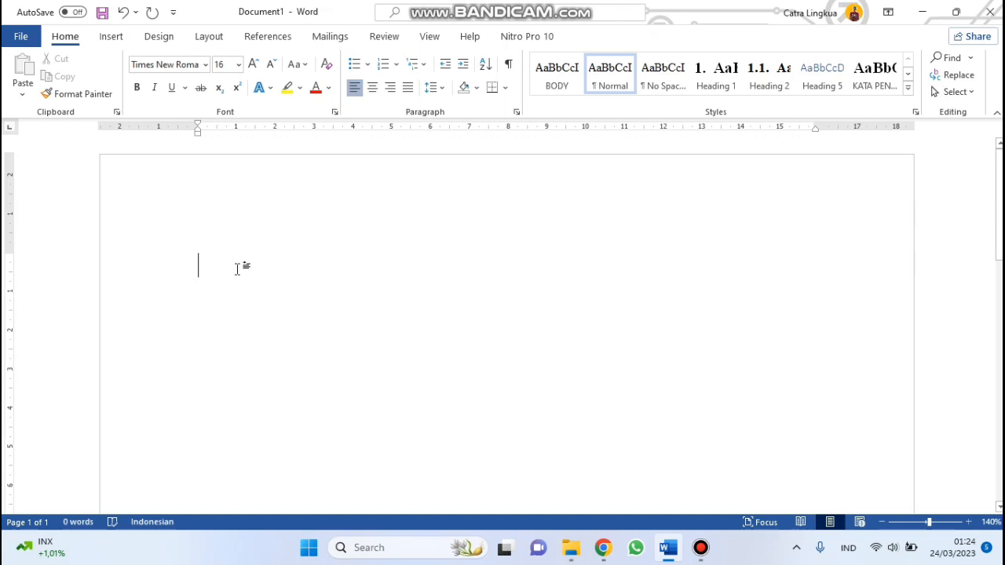
{"action": "type", "text": "JUDUK E"}
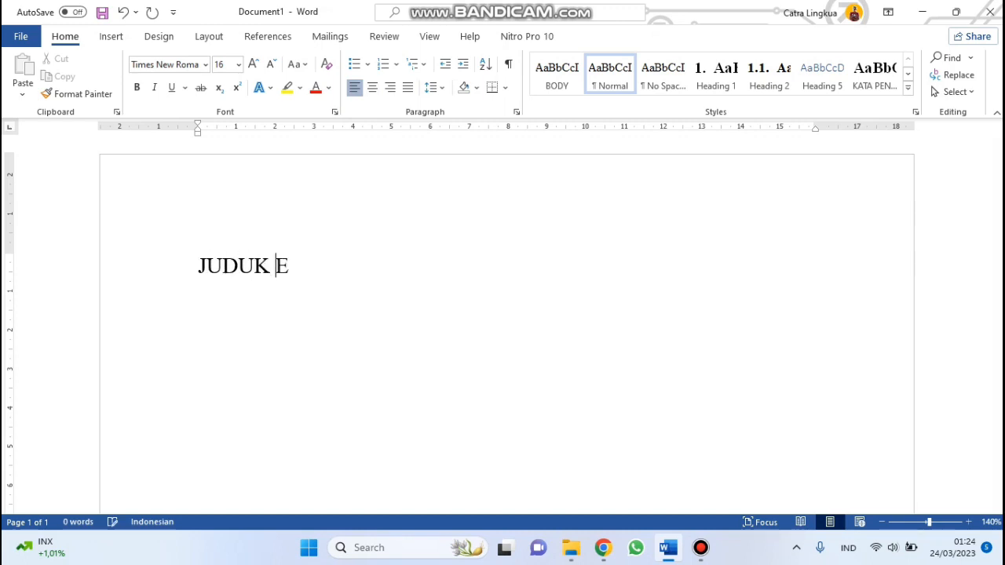
{"action": "key", "text": "BackSpace"}
{"action": "key", "text": "BackSpace"}
{"action": "key", "text": "BackSpace"}
{"action": "type", "text": "L ESSAY"}
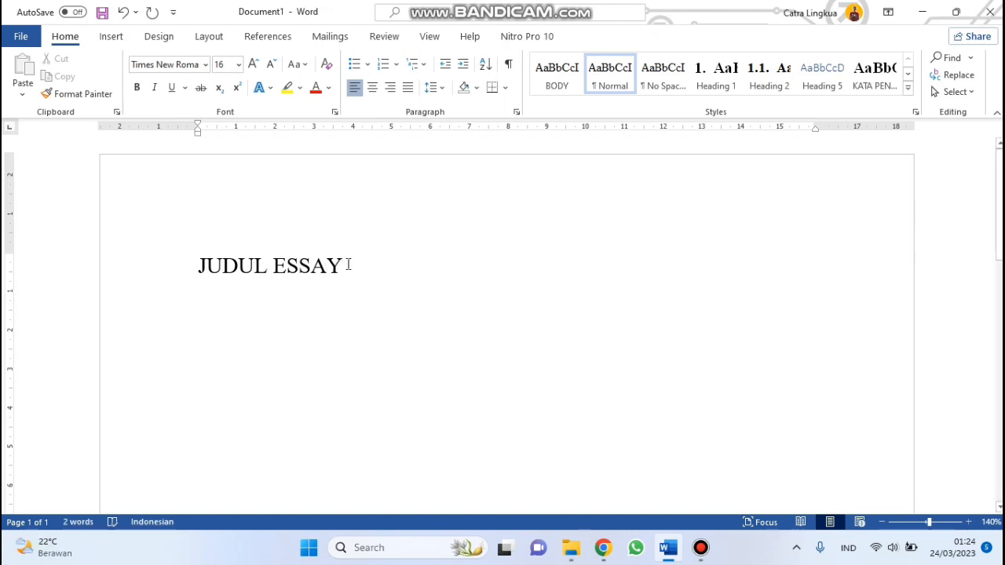
{"action": "key", "text": "BackSpace"}
{"action": "key", "text": "BackSpace"}
{"action": "key", "text": "BackSpace"}
{"action": "key", "text": "BackSpace"}
{"action": "key", "text": "BackSpace"}
{"action": "key", "text": "BackSpace"}
{"action": "key", "text": "BackSpace"}
{"action": "key", "text": "BackSpace"}
{"action": "key", "text": "BackSpace"}
{"action": "key", "text": "BackSpace"}
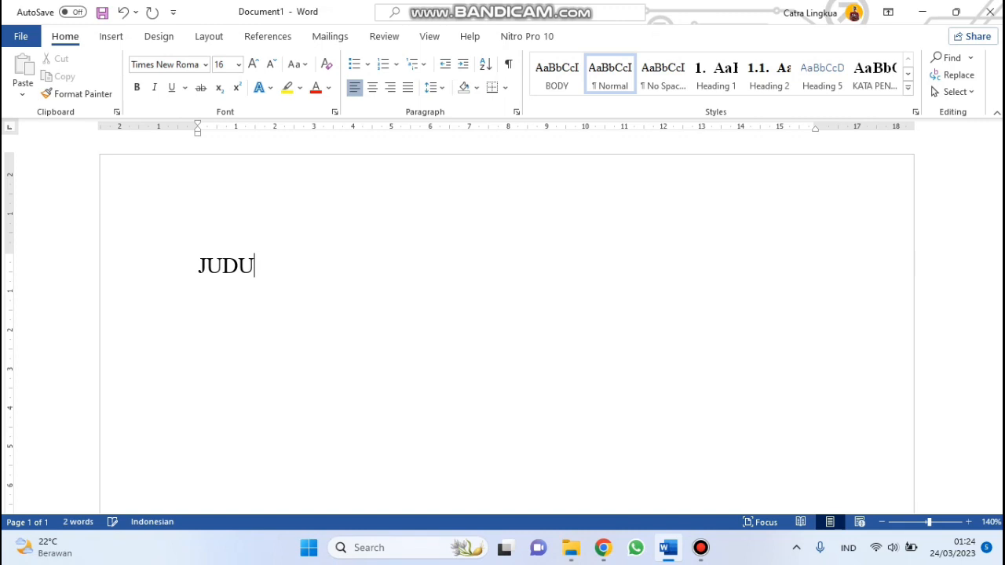
{"action": "key", "text": "BackSpace"}
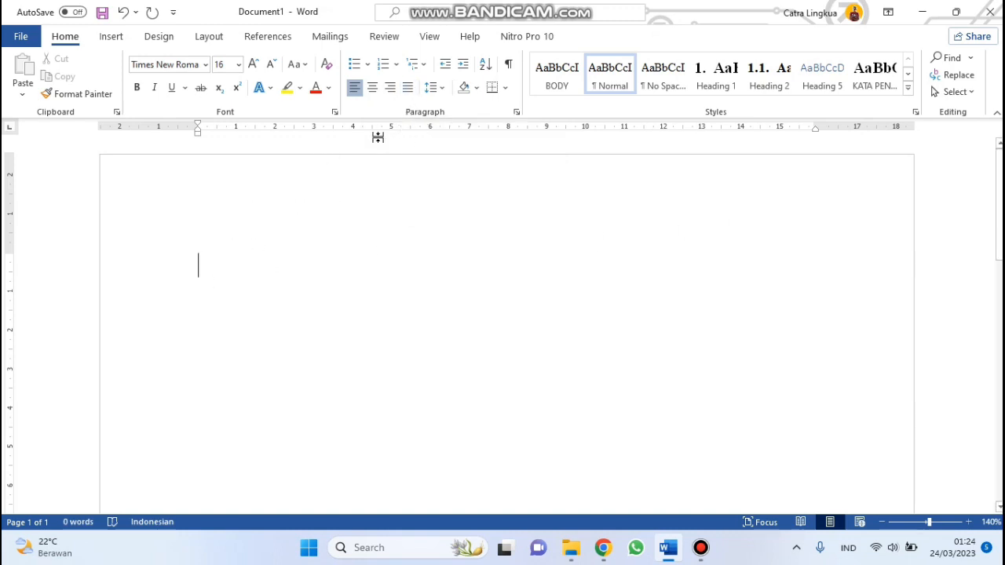
- Center the first line and enter the title "JUDUL ESSAY" on it
{"action": "left_click", "coordinate": [374, 90]}
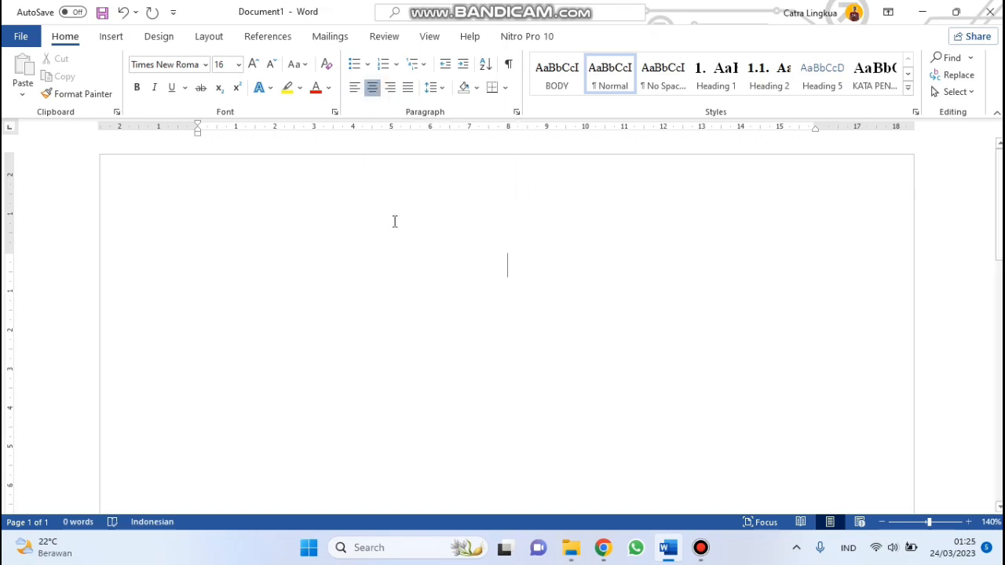
{"action": "type", "text": "JUDUL ESSAY"}
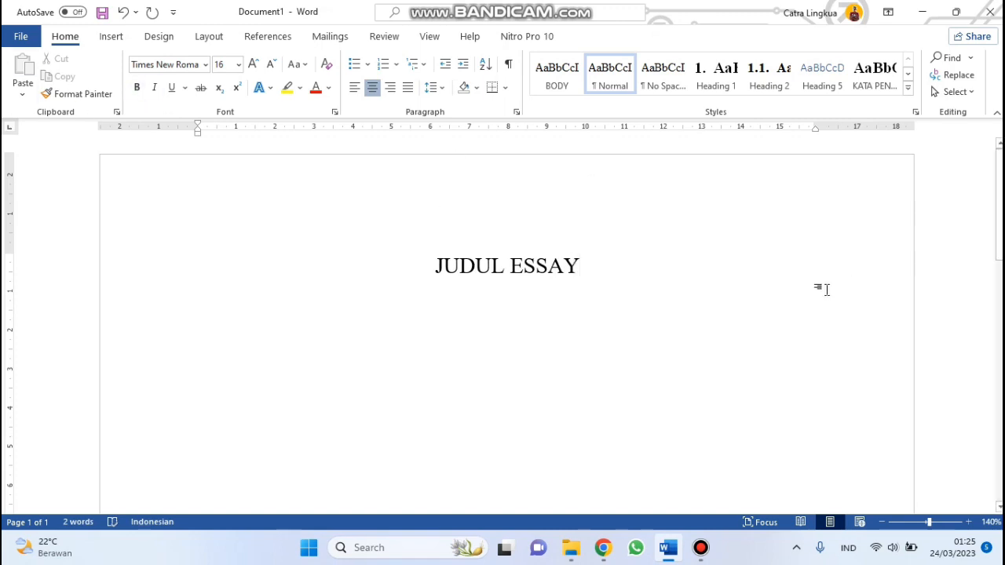
{"action": "scroll", "coordinate": [560, 264], "scroll_direction": "down", "scroll_amount": 2}
{"action": "scroll", "coordinate": [560, 264], "scroll_direction": "up", "scroll_amount": 1}
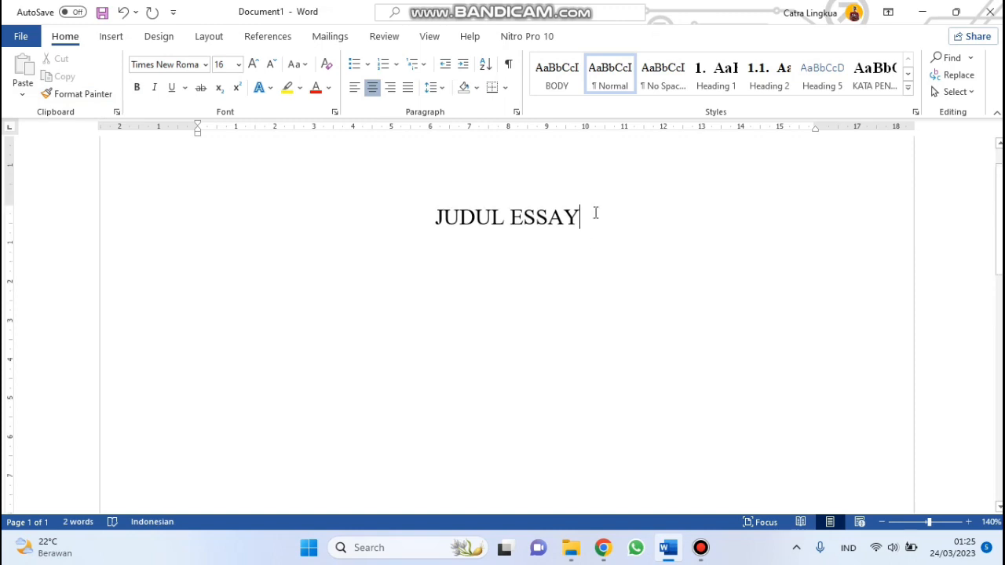
{"action": "scroll", "coordinate": [594, 212], "scroll_direction": "up", "scroll_amount": 1}
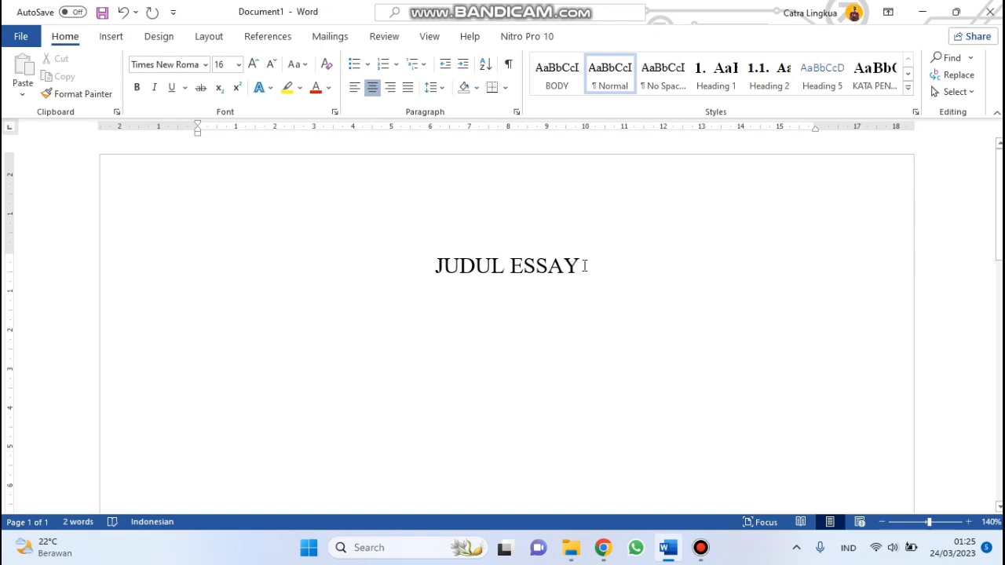
- Make the whole title "JUDUL ESSAY" bold and underlined, trying italic as well and removing it again
{"action": "left_click_drag", "start_coordinate": [581, 266], "coordinate": [437, 266]}
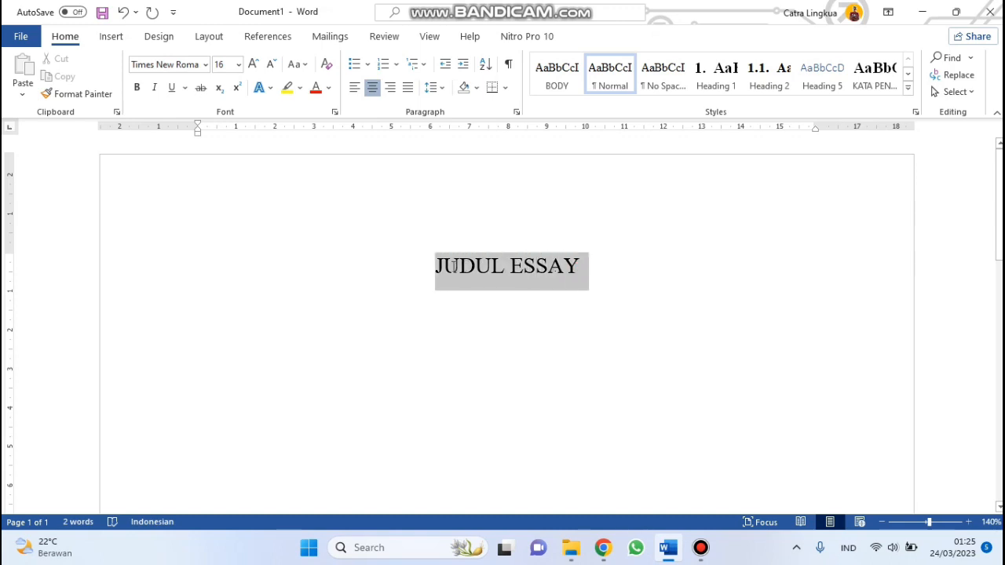
{"action": "left_click", "coordinate": [574, 265]}
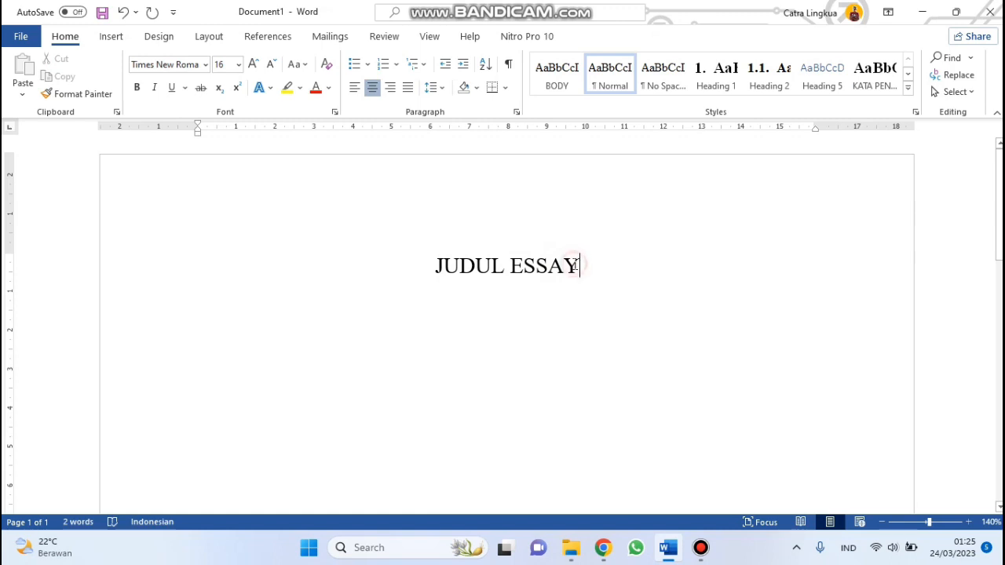
{"action": "triple_click", "coordinate": [575, 266]}
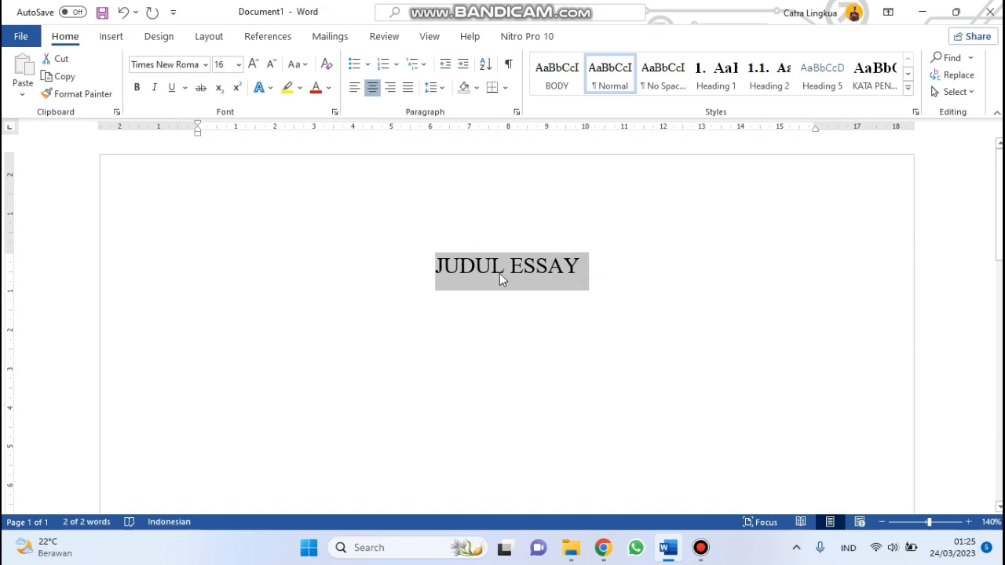
{"action": "left_click", "coordinate": [137, 89]}
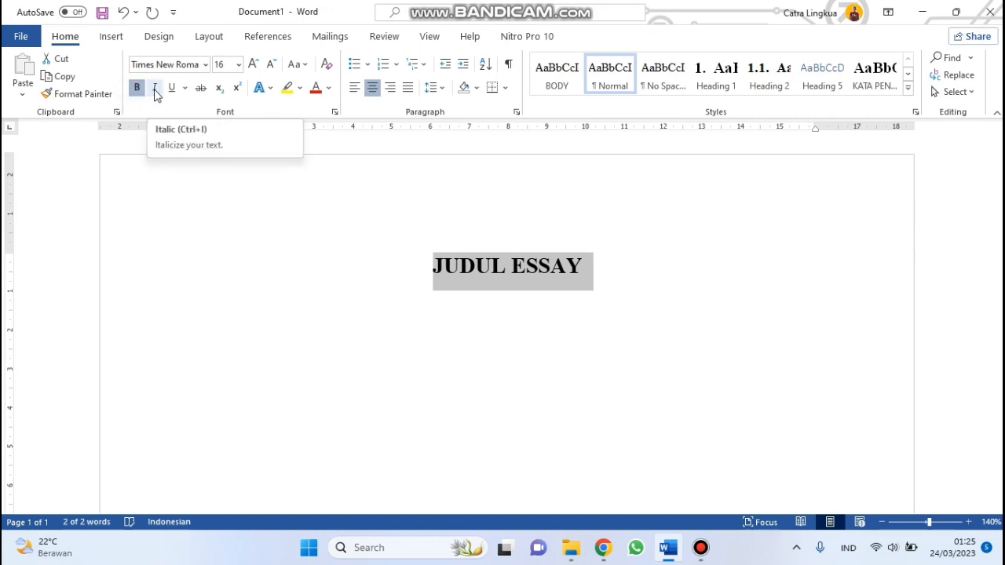
{"action": "left_click", "coordinate": [155, 89]}
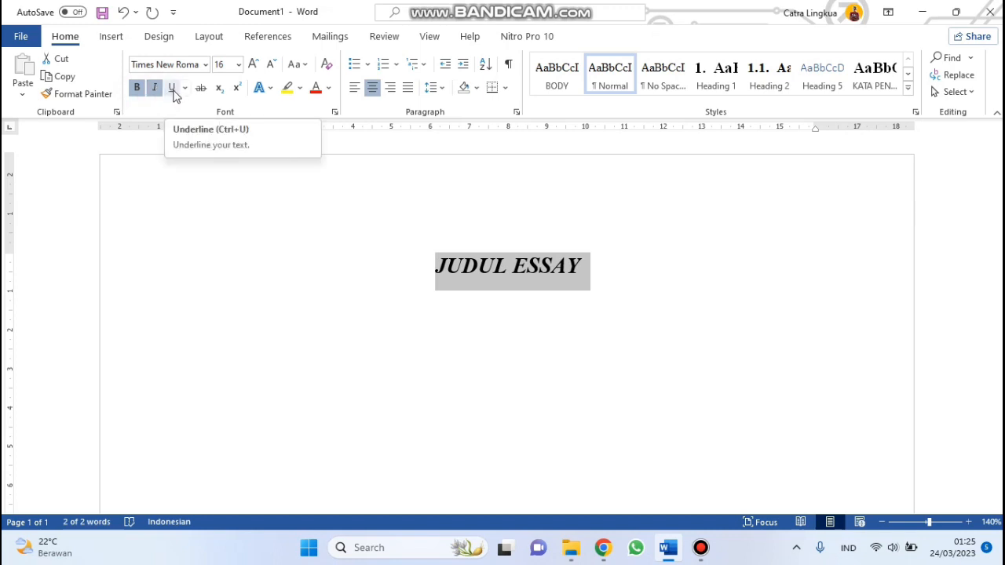
{"action": "left_click", "coordinate": [173, 88]}
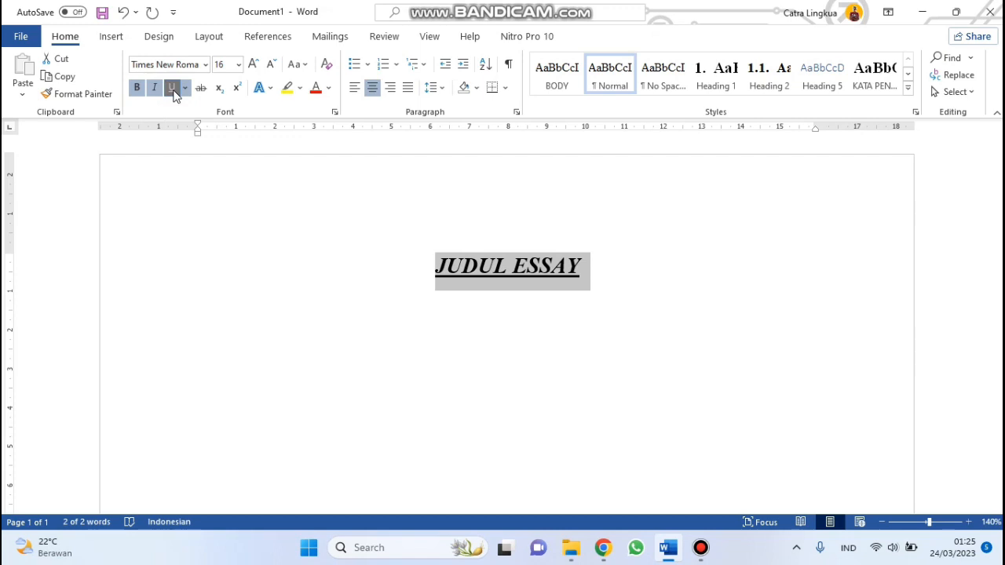
{"action": "left_click", "coordinate": [157, 90]}
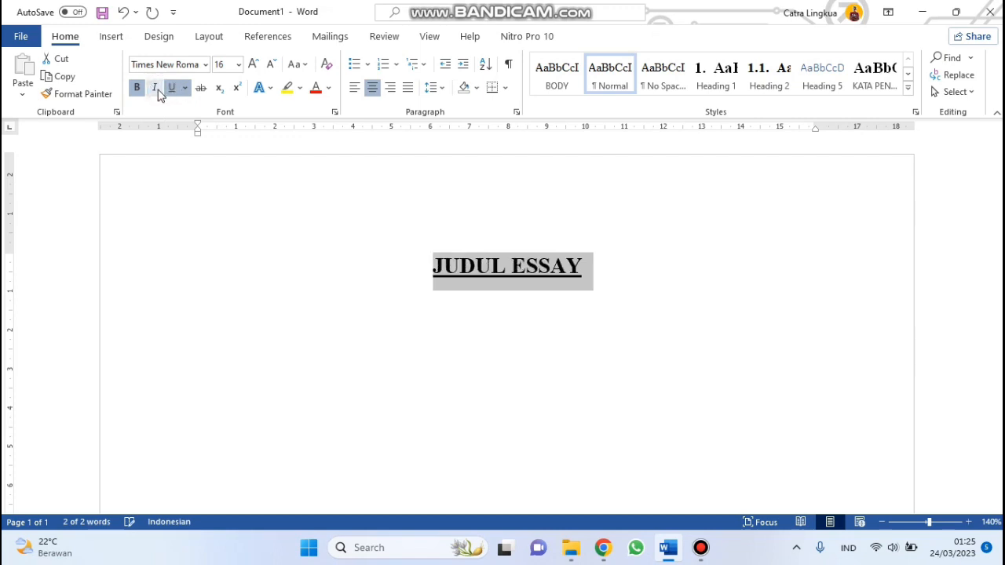
- Enlarge the title to font size 20, grow it one step further to 22, and put the cursor at its end
{"action": "left_click", "coordinate": [238, 65]}
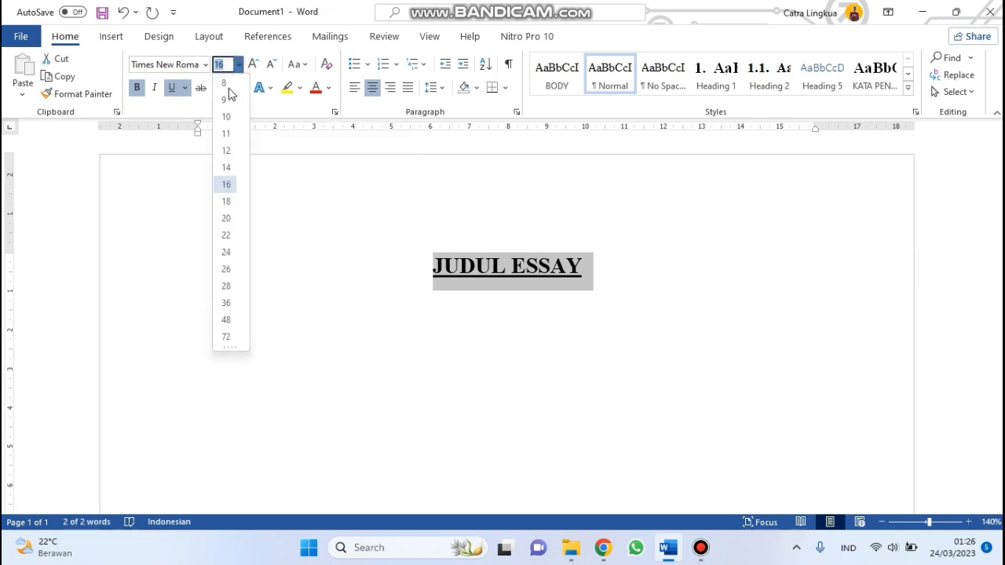
{"action": "left_click", "coordinate": [226, 218]}
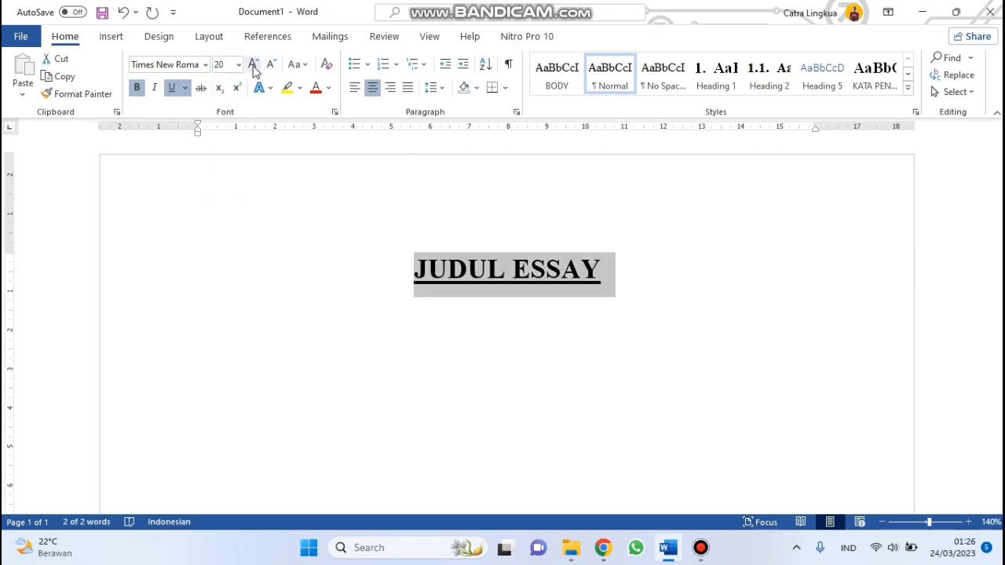
{"action": "left_click", "coordinate": [253, 64]}
{"action": "left_click", "coordinate": [269, 68]}
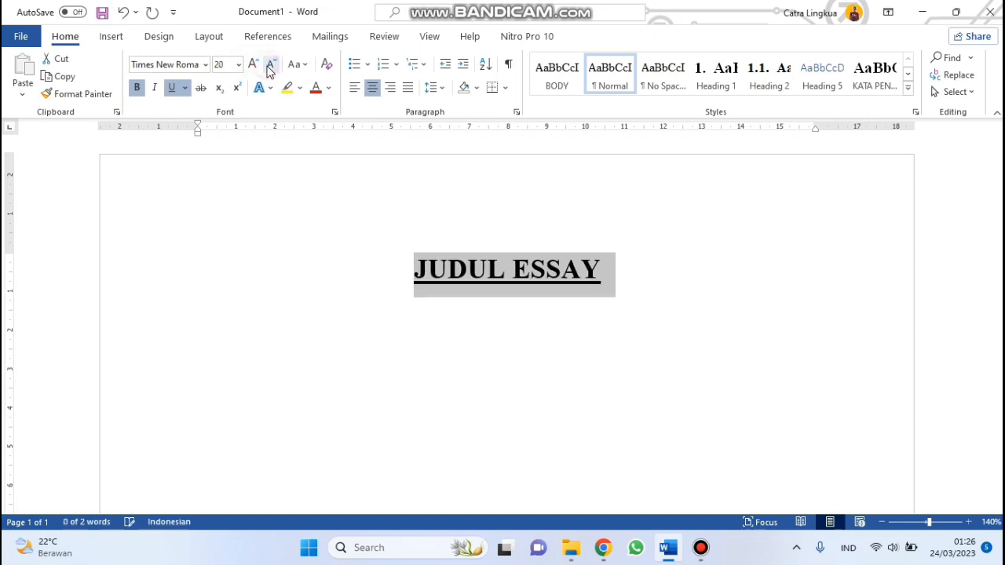
{"action": "left_click", "coordinate": [252, 64]}
{"action": "left_click", "coordinate": [269, 66]}
{"action": "left_click", "coordinate": [252, 64]}
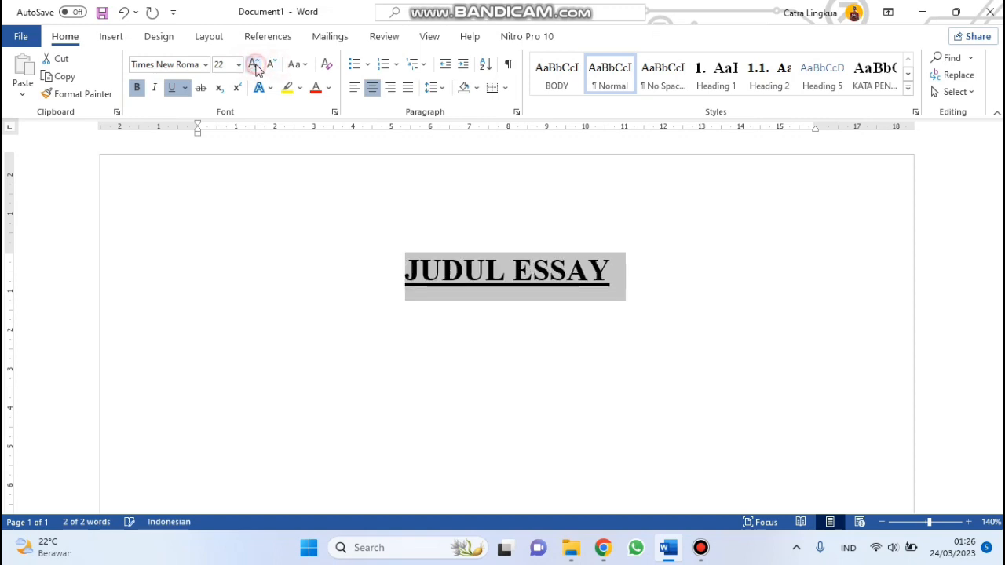
{"action": "left_click", "coordinate": [591, 277]}
{"action": "scroll", "coordinate": [616, 263], "scroll_direction": "down", "scroll_amount": 3}
{"action": "scroll", "coordinate": [614, 263], "scroll_direction": "up", "scroll_amount": 1, "text": "ctrl"}
{"action": "left_click", "coordinate": [611, 255]}
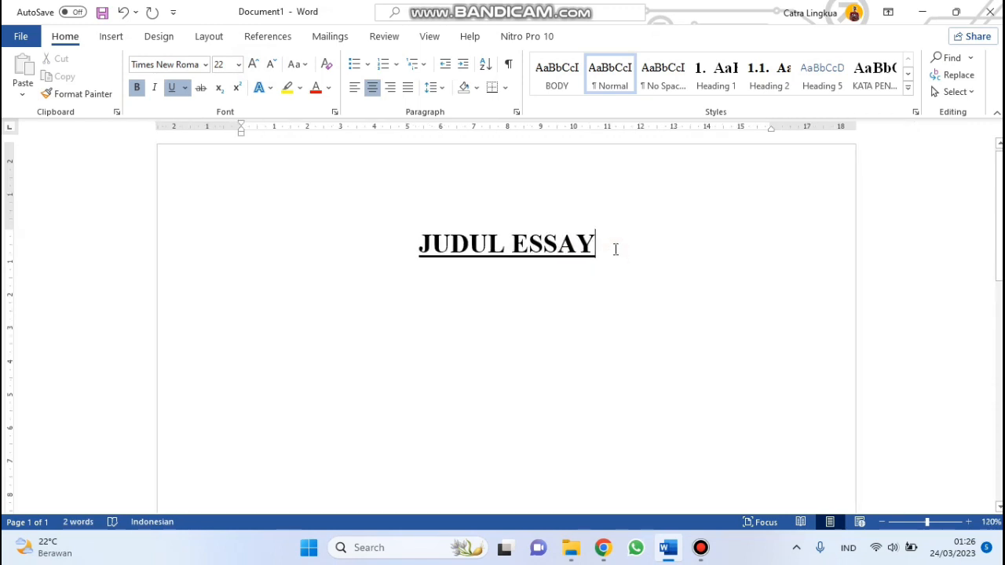
{"action": "key", "text": "Return"}
{"action": "key", "text": "Return"}
{"action": "key", "text": "BackSpace"}
{"action": "key", "text": "BackSpace"}
{"action": "key", "text": "BackSpace"}
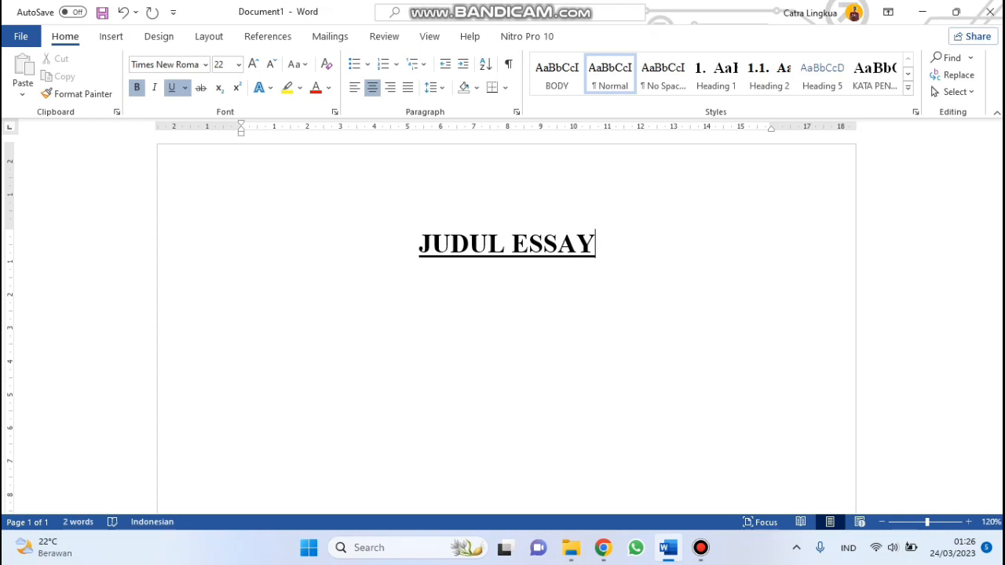
- Start a left-aligned paragraph two lines below the title, with underline and bold turned off
{"action": "key", "text": "Return"}
{"action": "key", "text": "Return"}
{"action": "left_click", "coordinate": [359, 92]}
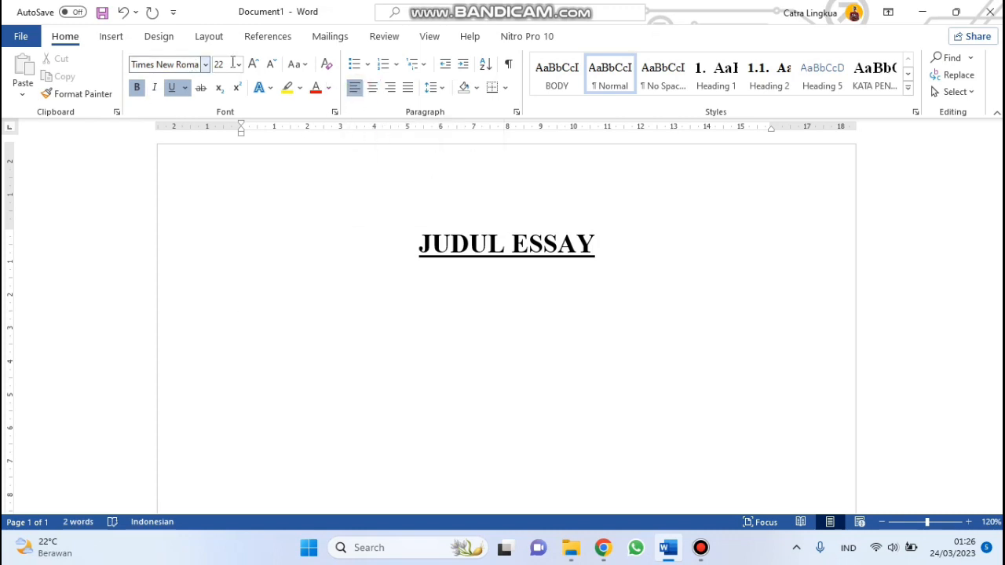
{"action": "left_click", "coordinate": [171, 88]}
{"action": "left_click", "coordinate": [136, 90]}
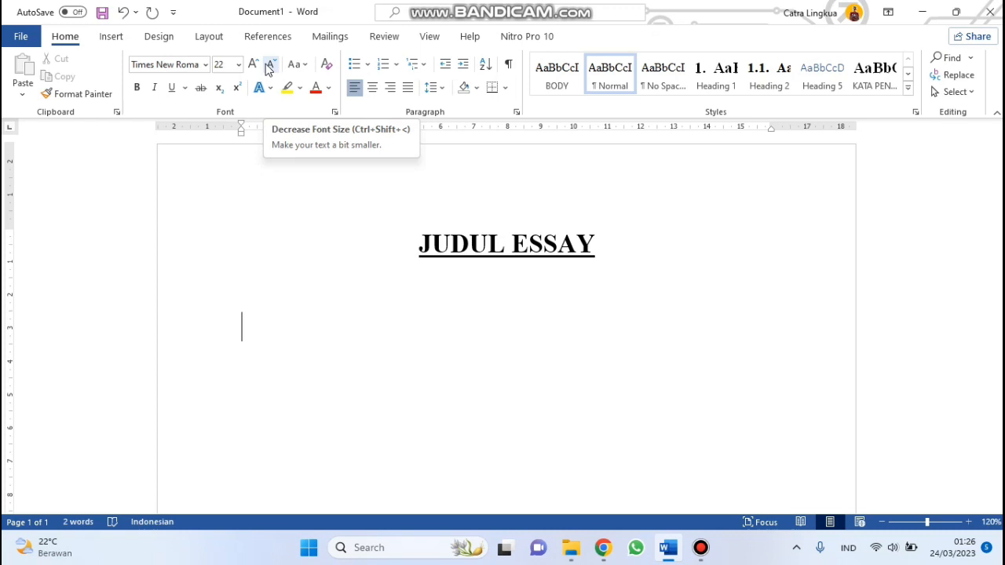
- Set the body paragraph below the title to font size 12 with a first-line indent of about 1.5 cm
{"action": "left_click", "coordinate": [239, 64]}
{"action": "left_click", "coordinate": [234, 151]}
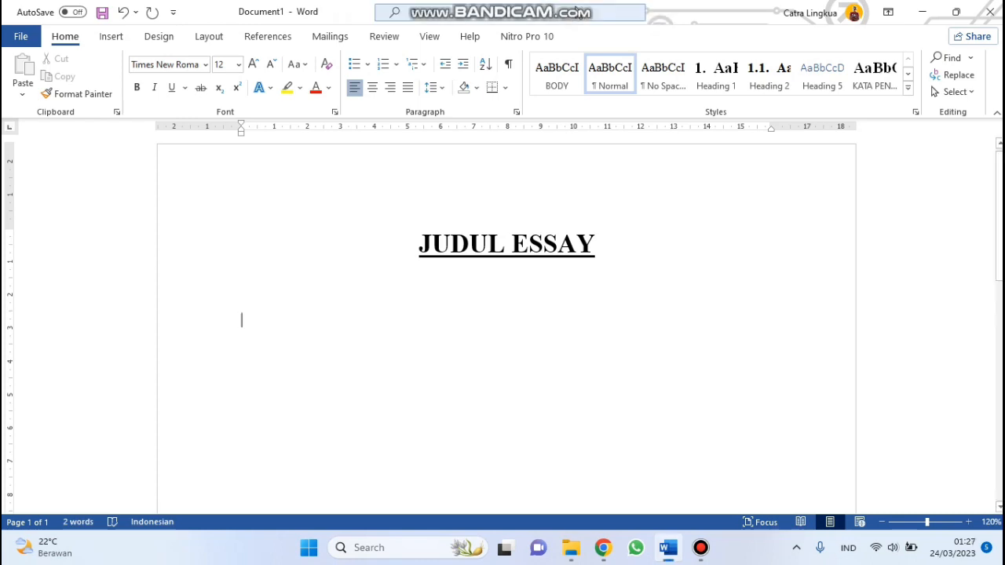
{"action": "mouse_move", "coordinate": [521, 6]}
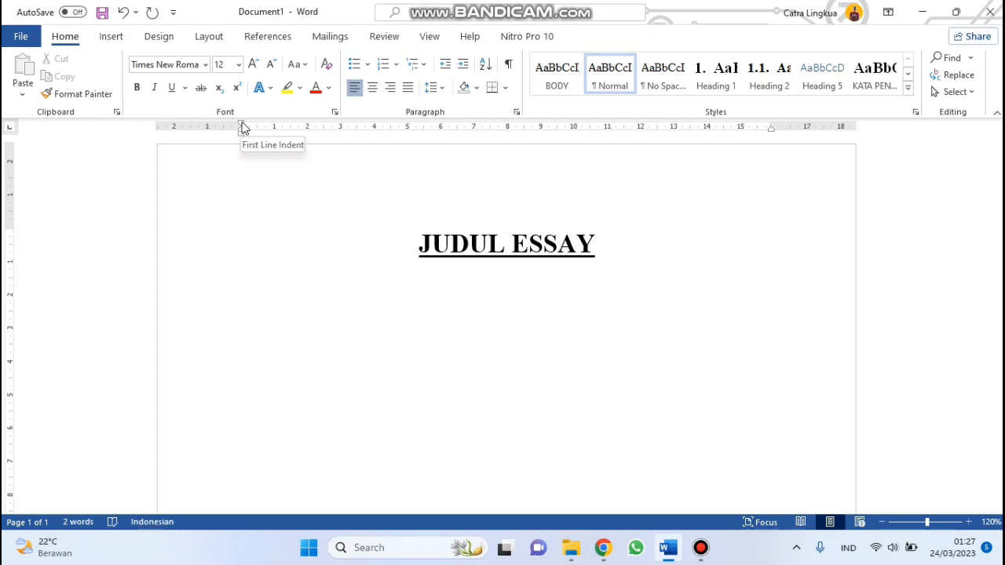
{"action": "left_click_drag", "start_coordinate": [242, 127], "coordinate": [292, 127]}
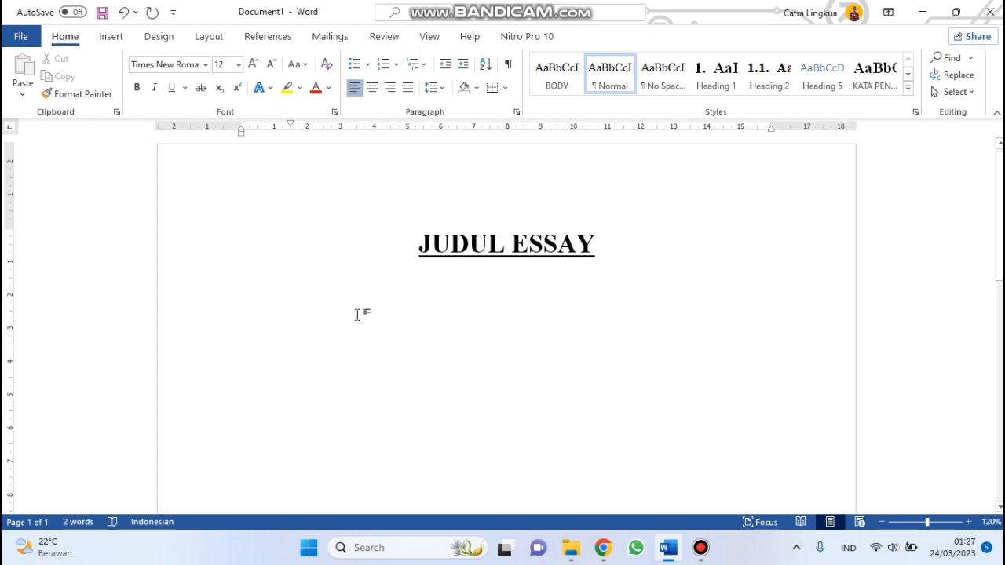
- Write the first paragraph: "Pada hari ini, saya pergi bersekolah. Kemudian melewati jembatan yang sungainya lebar dan berair keruh."
{"action": "type", "text": "Pada hari ini, saya "}
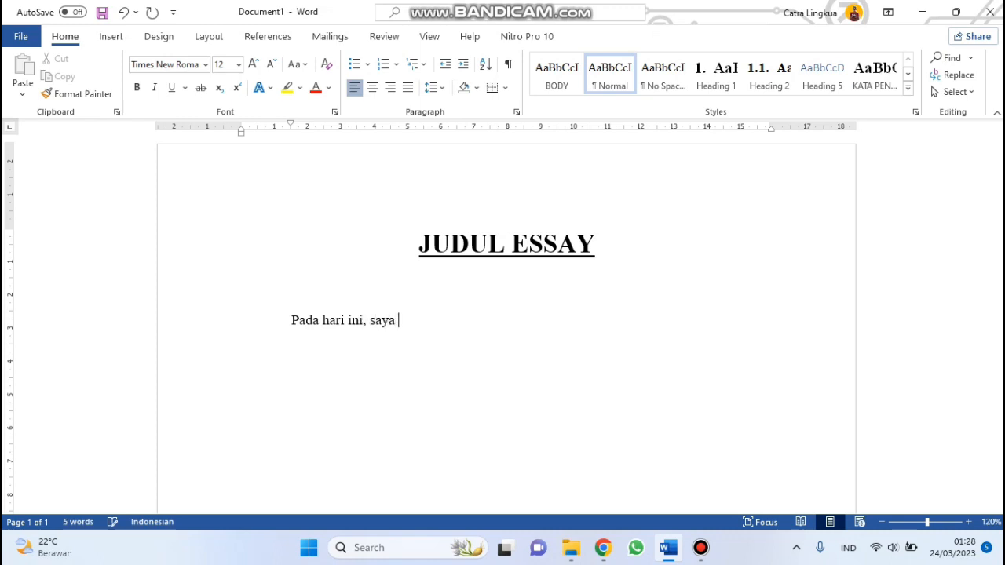
{"action": "type", "text": "pergi bersek"}
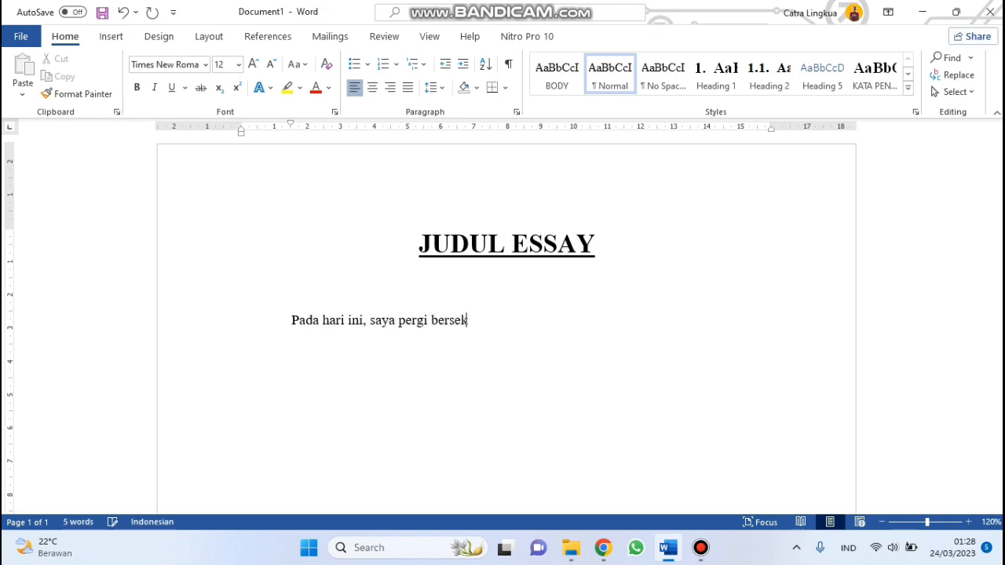
{"action": "type", "text": "olah. kemudai"}
{"action": "key", "text": "BackSpace"}
{"action": "type", "text": "an mele"}
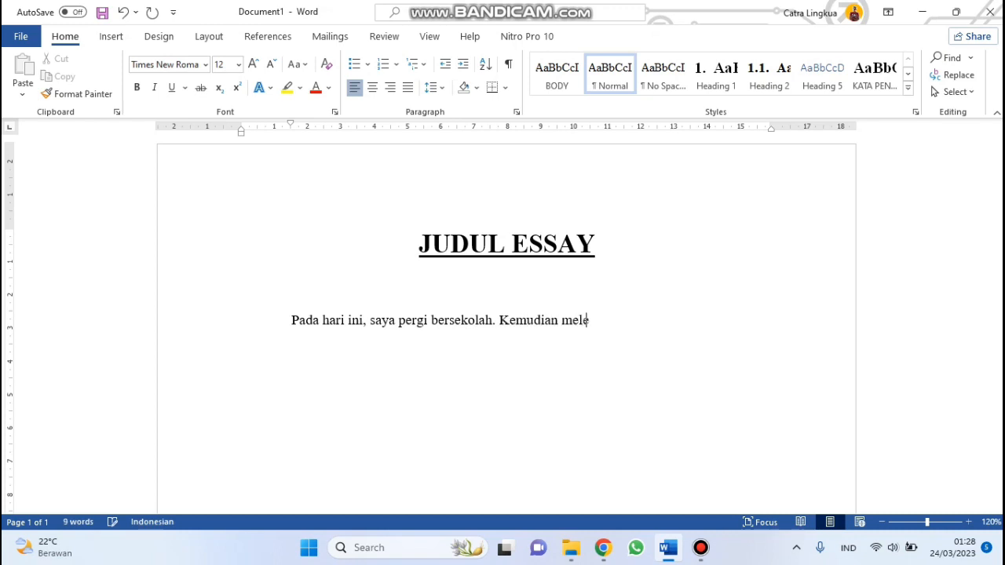
{"action": "type", "text": "wati jemb"}
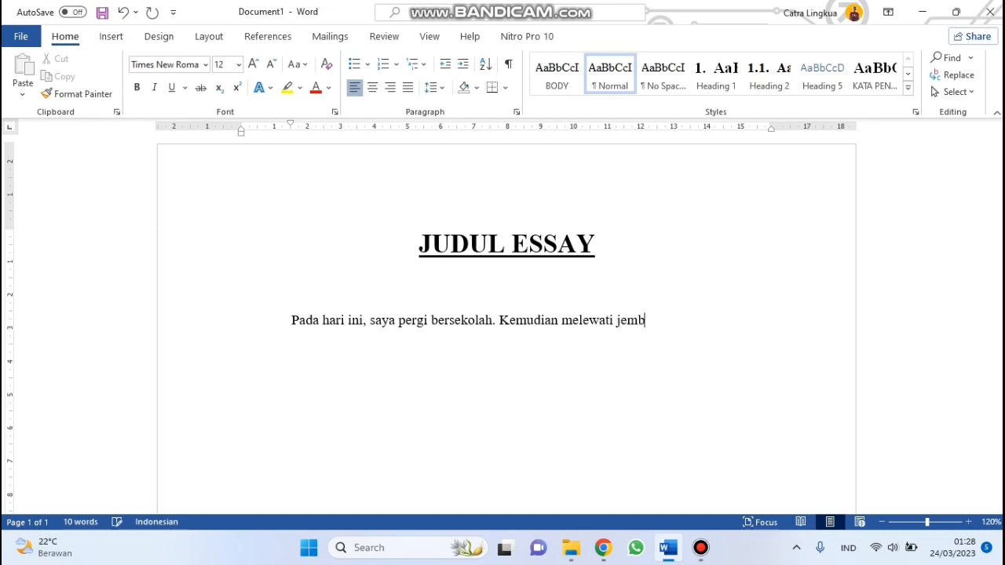
{"action": "type", "text": "atan yang su"}
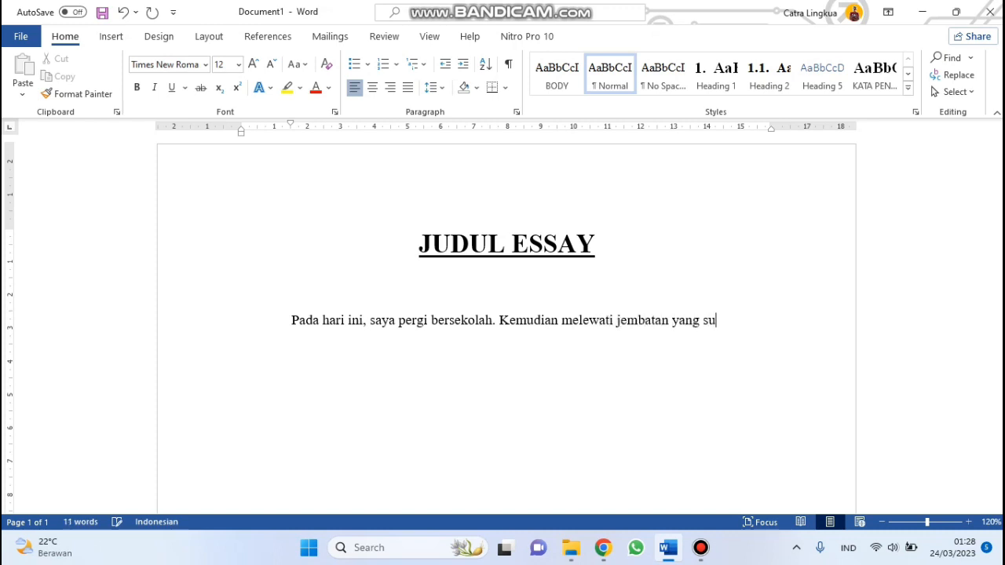
{"action": "type", "text": "ngainya lebar"}
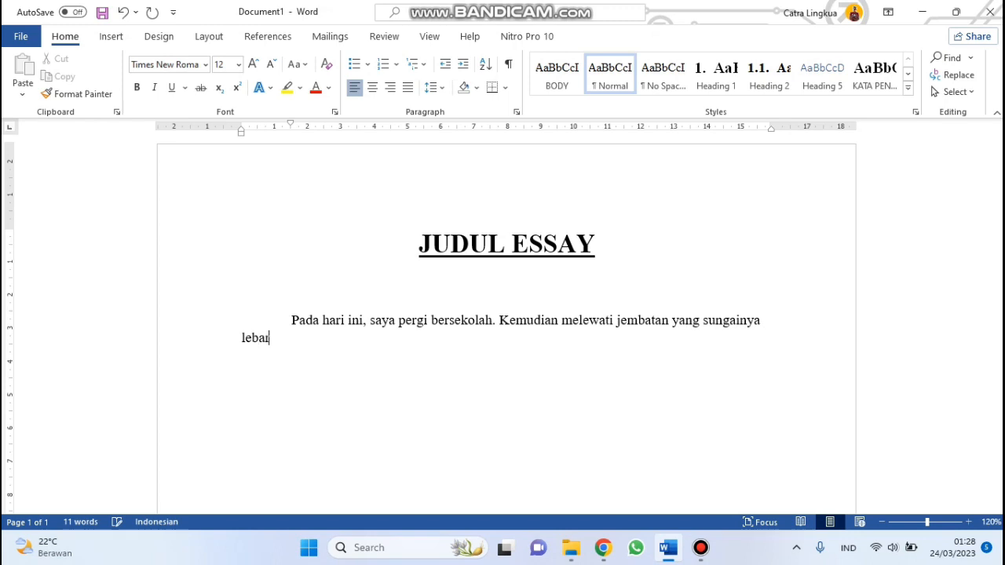
{"action": "type", "text": " dan berair keruh."}
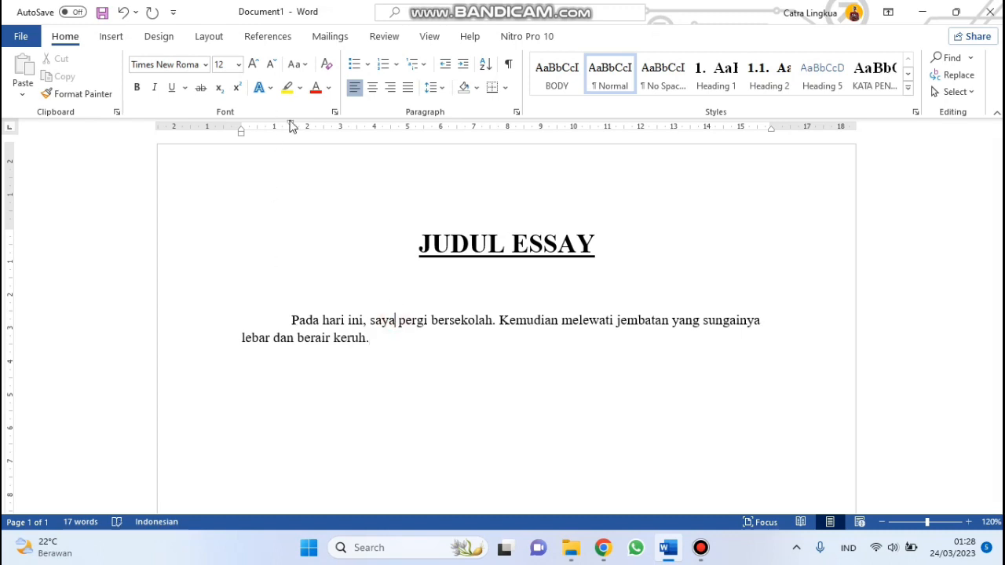
- Remove the first paragraph's first-line indent, and set it again at 1 cm on the ruler
{"action": "left_click", "coordinate": [294, 322]}
{"action": "left_click", "coordinate": [375, 335]}
{"action": "left_click_drag", "start_coordinate": [291, 127], "coordinate": [292, 128]}
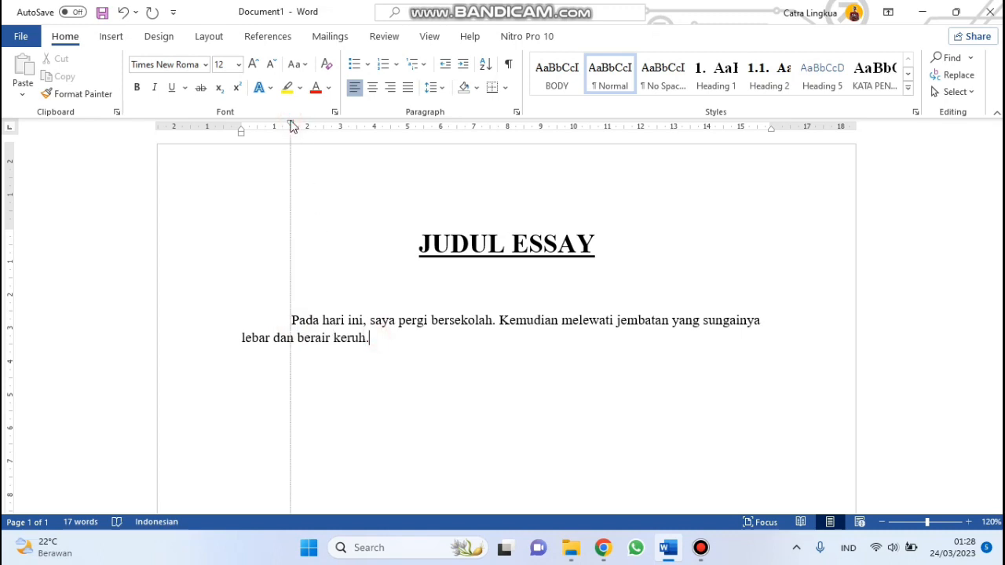
{"action": "left_click_drag", "start_coordinate": [291, 127], "coordinate": [242, 137]}
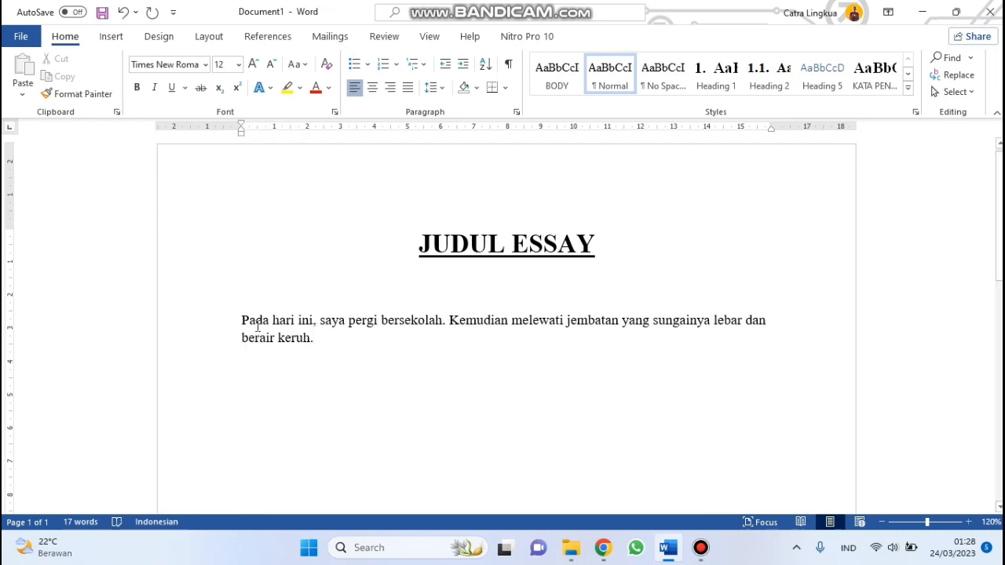
{"action": "left_click_drag", "start_coordinate": [242, 130], "coordinate": [276, 128]}
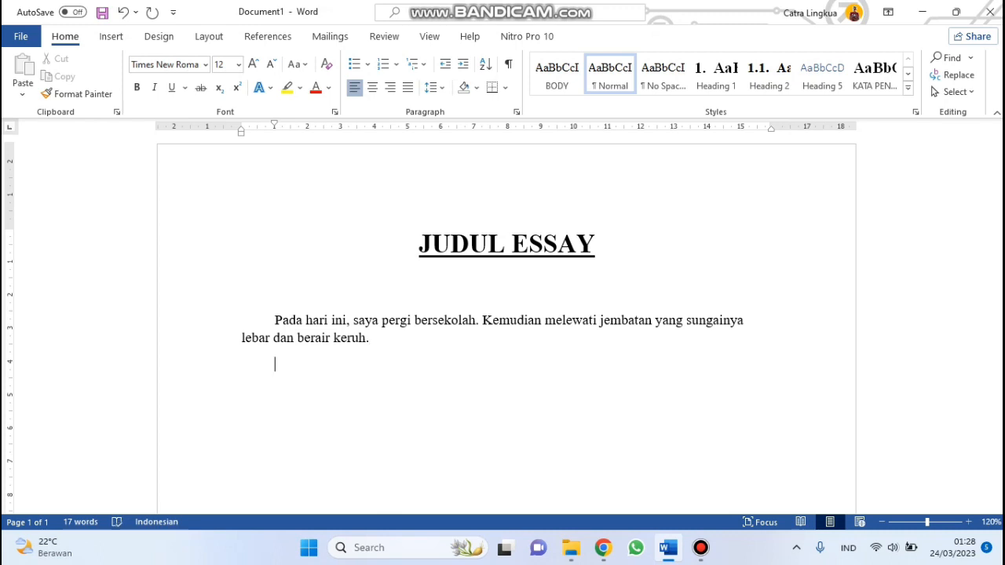
- Add a second indented paragraph reading "Selanjutnya ada beberapa hal yang perlu diperhatikan :"
{"action": "type", "text": "Selanjutnyaaaa"}
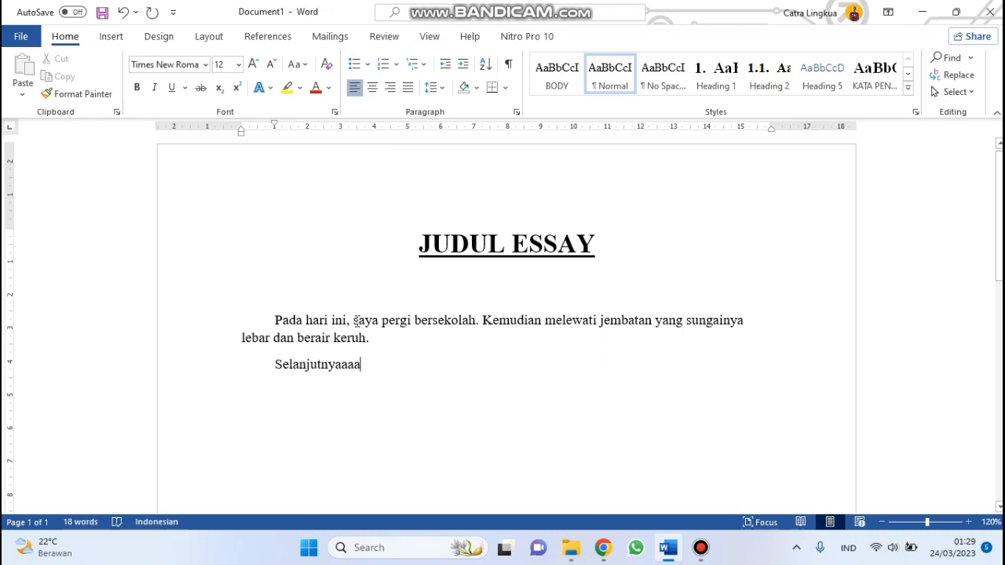
{"action": "key", "text": "BackSpace"}
{"action": "key", "text": "BackSpace"}
{"action": "key", "text": "BackSpace"}
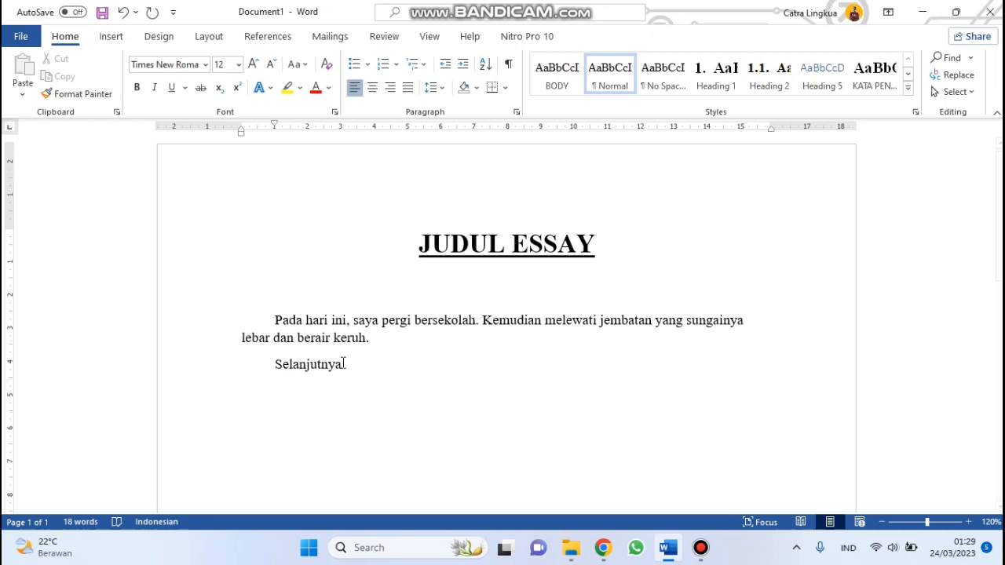
{"action": "scroll", "coordinate": [353, 341], "scroll_direction": "down", "scroll_amount": 1}
{"action": "type", "text": "a"}
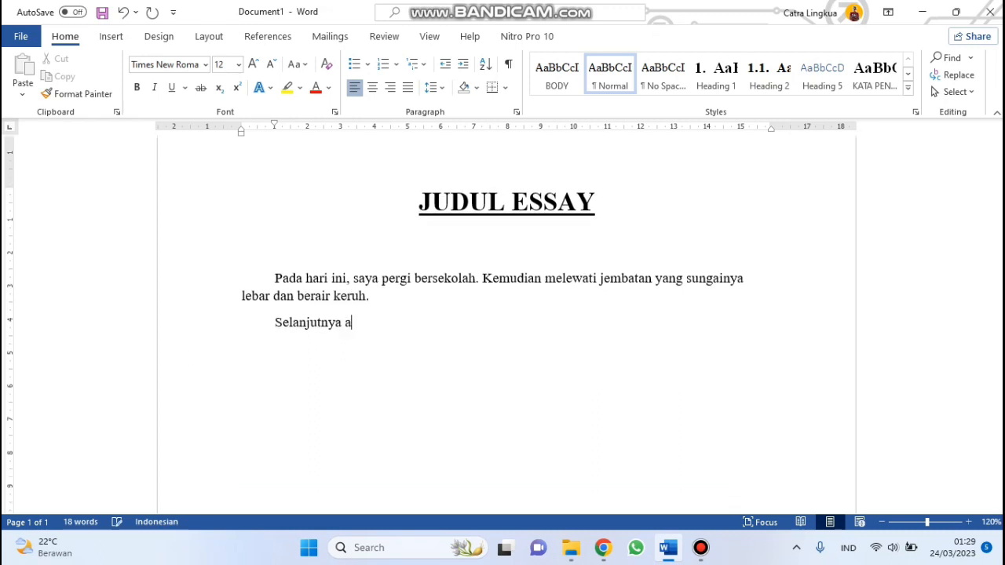
{"action": "type", "text": "da beberapa h"}
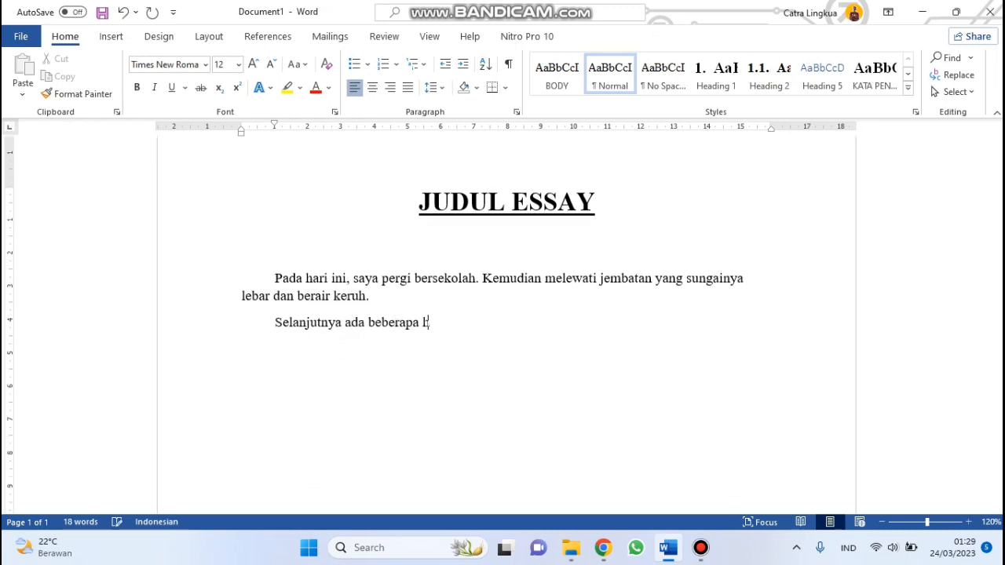
{"action": "type", "text": "al yang perlu"}
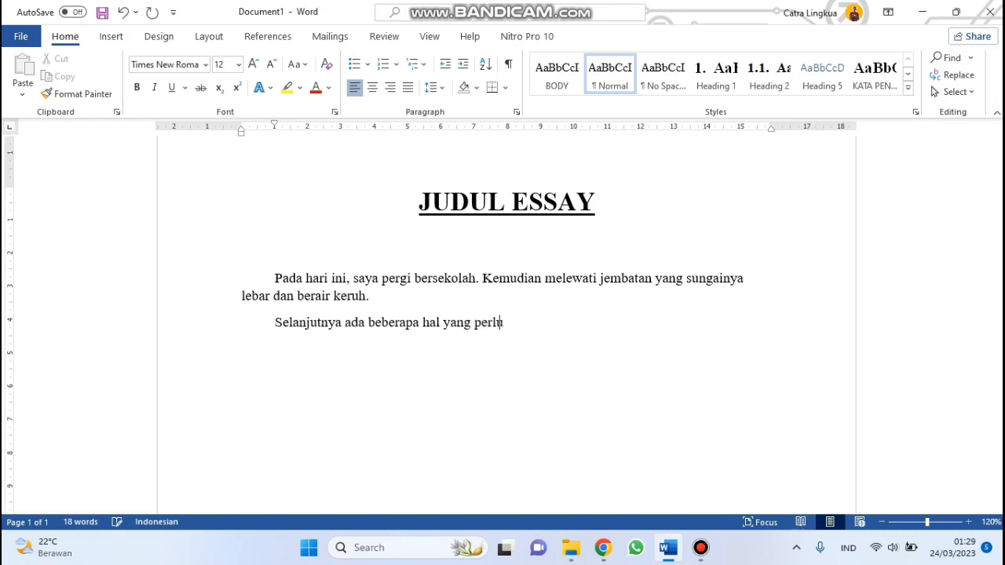
{"action": "type", "text": " diperhatij"}
{"action": "key", "text": "BackSpace"}
{"action": "type", "text": "kan "}
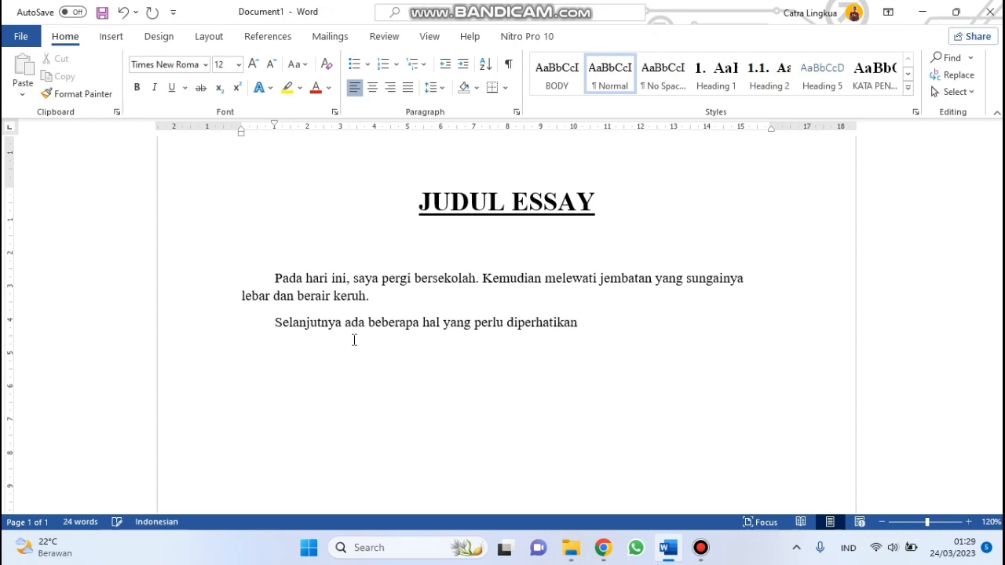
{"action": "type", "text": ":"}
- Create a round-bulleted list below the second paragraph with the items Nama, Tempat Tanggal Lahir, Alamat and Usia
{"action": "key", "text": "Return"}
{"action": "left_click", "coordinate": [369, 66]}
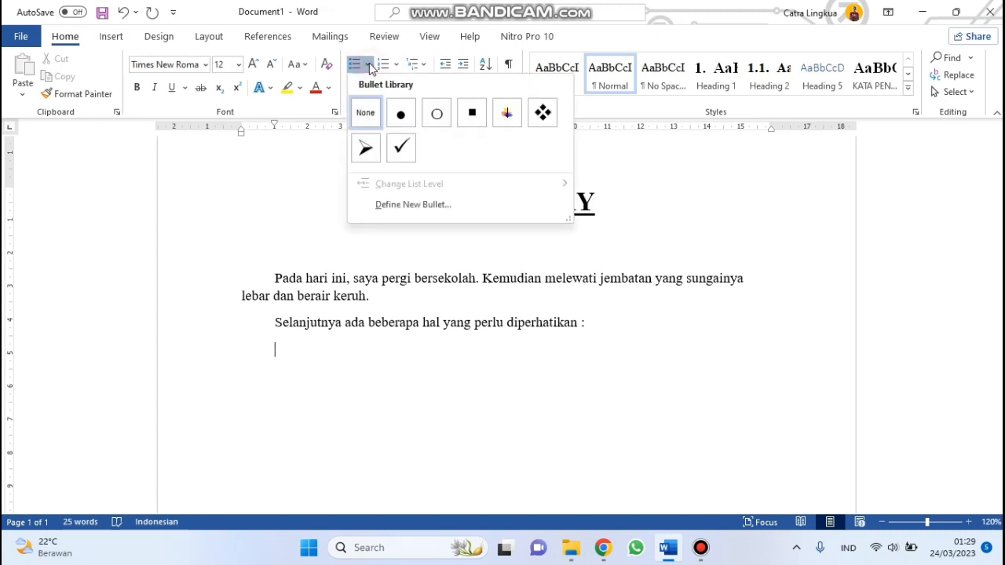
{"action": "left_click", "coordinate": [407, 117]}
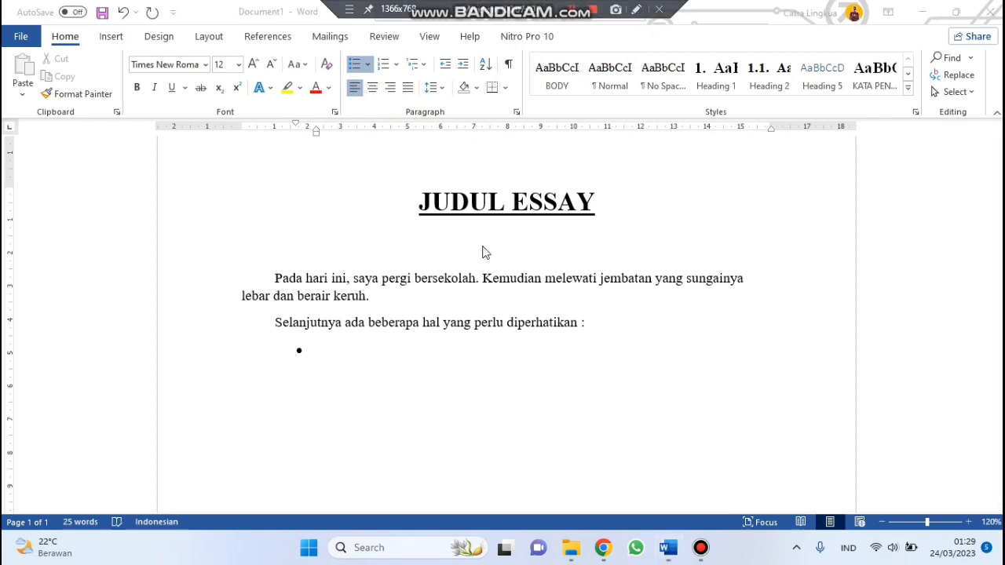
{"action": "type", "text": "Nama"}
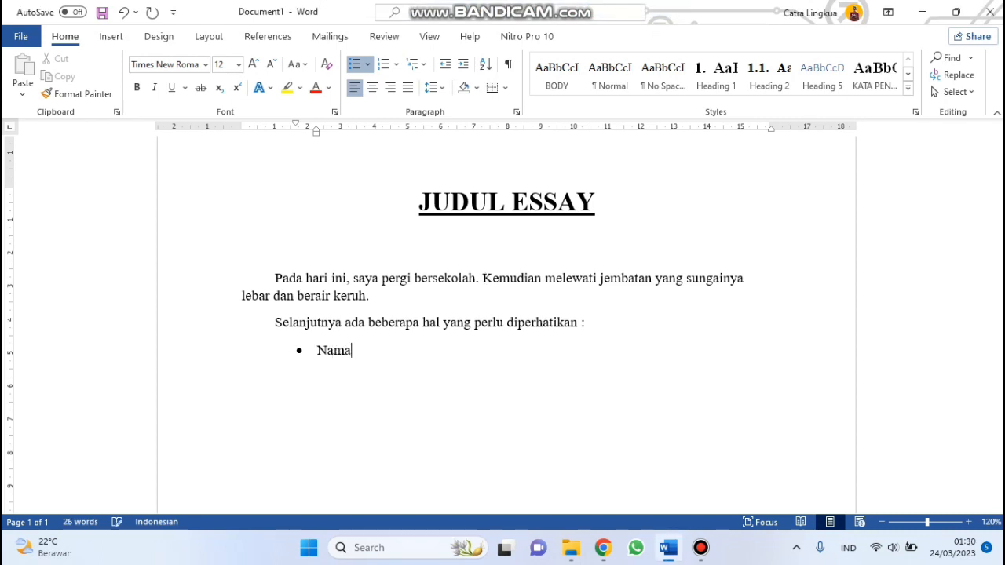
{"action": "key", "text": "Return"}
{"action": "type", "text": "Tempat Tanggal Lahir"}
{"action": "key", "text": "Return"}
{"action": "type", "text": "Alamat"}
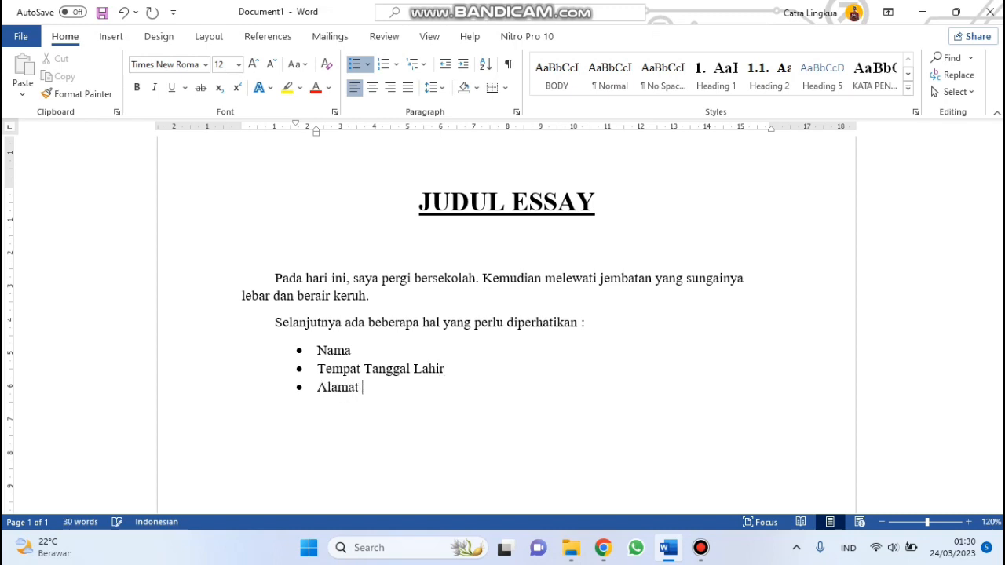
{"action": "key", "text": "Return"}
{"action": "type", "text": "Usia"}
- Start a new line below the item Usia and remove its bullet to end the list
{"action": "key", "text": "Return"}
{"action": "scroll", "coordinate": [482, 281], "scroll_direction": "down", "scroll_amount": 2}
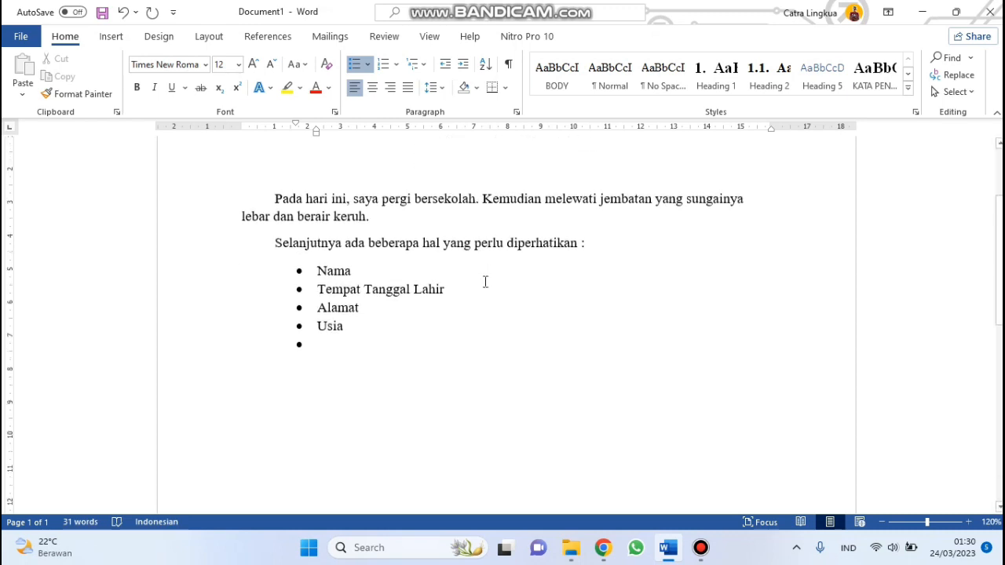
{"action": "scroll", "coordinate": [345, 298], "scroll_direction": "up", "scroll_amount": 2}
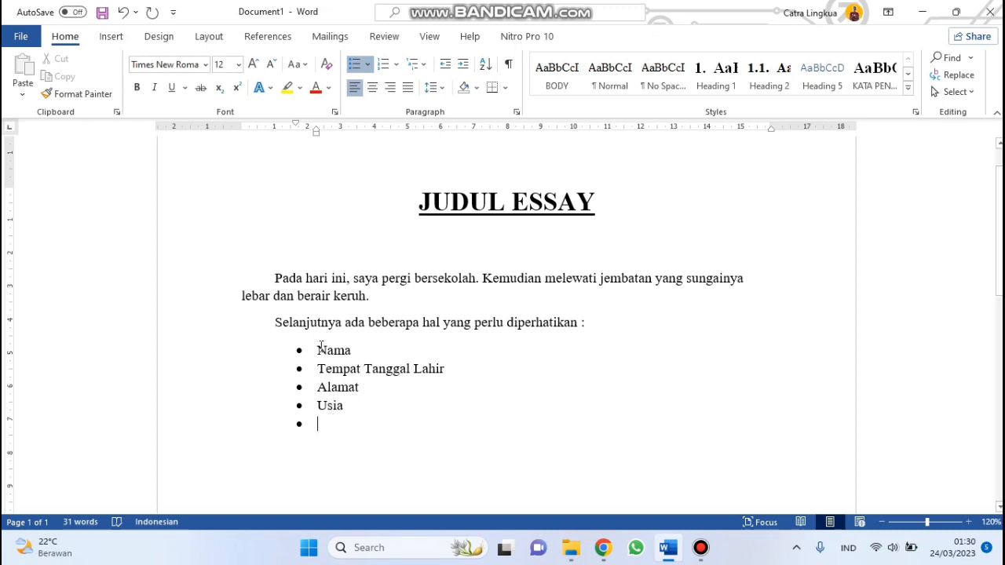
{"action": "scroll", "coordinate": [321, 346], "scroll_direction": "down", "scroll_amount": 1}
{"action": "key", "text": "BackSpace"}
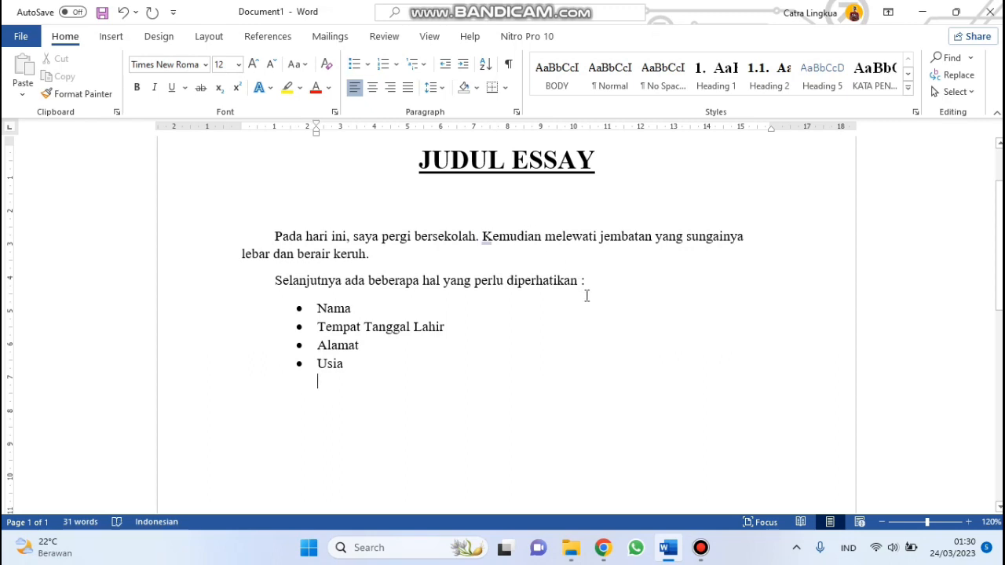
- Undo and redo the deletion of the letter "u" in "keruh" in the first paragraph, leaving the word intact
{"action": "left_click", "coordinate": [444, 264]}
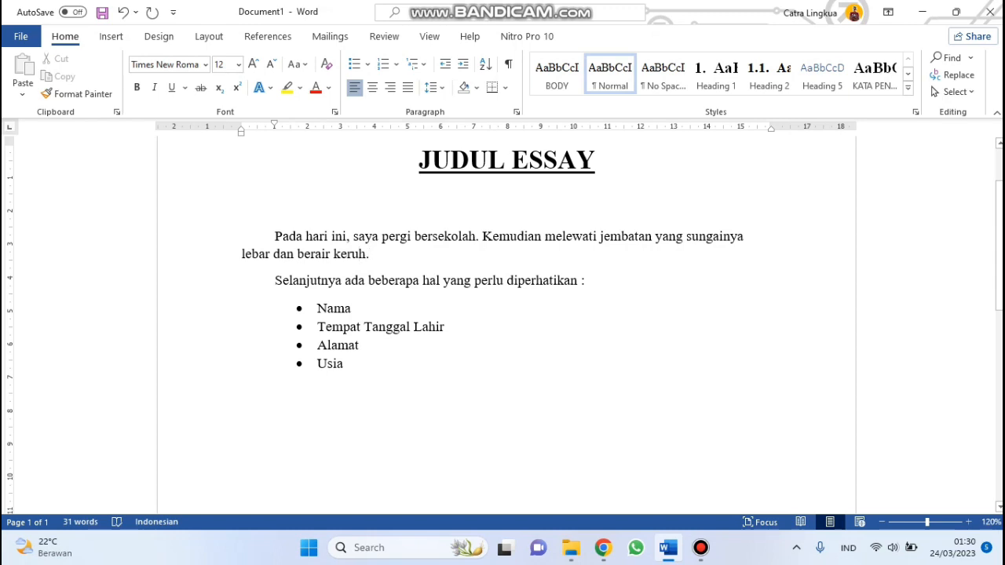
{"action": "left_click", "coordinate": [392, 258]}
{"action": "key", "text": "ctrl+z"}
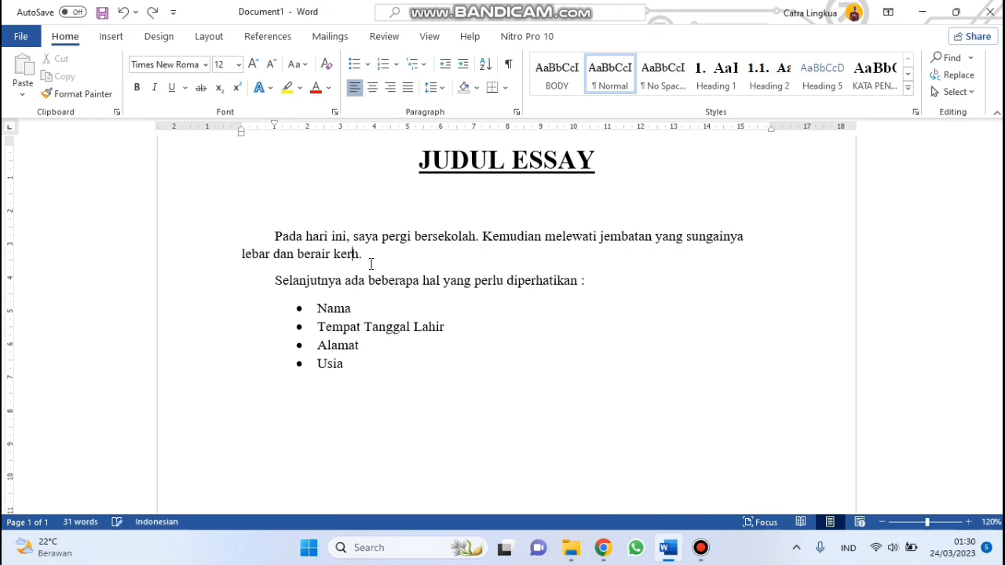
{"action": "key", "text": "ctrl+y"}
{"action": "key", "text": "ctrl+z"}
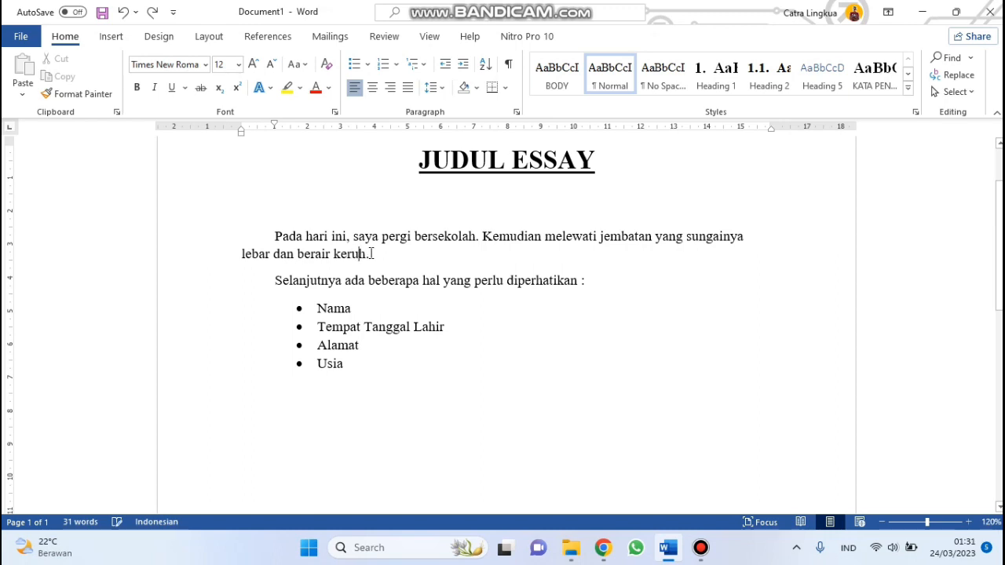
- Change the word "keruh" at the end of the first paragraph to "kerih"
{"action": "left_click", "coordinate": [344, 254]}
{"action": "type", "text": "u"}
{"action": "key", "text": "BackSpace"}
{"action": "type", "text": "i"}
- Select in turn the word "kerih", the whole first paragraph, the word "Selanjutnya" and its whole paragraph, and return the cursor below the list
{"action": "double_click", "coordinate": [350, 254]}
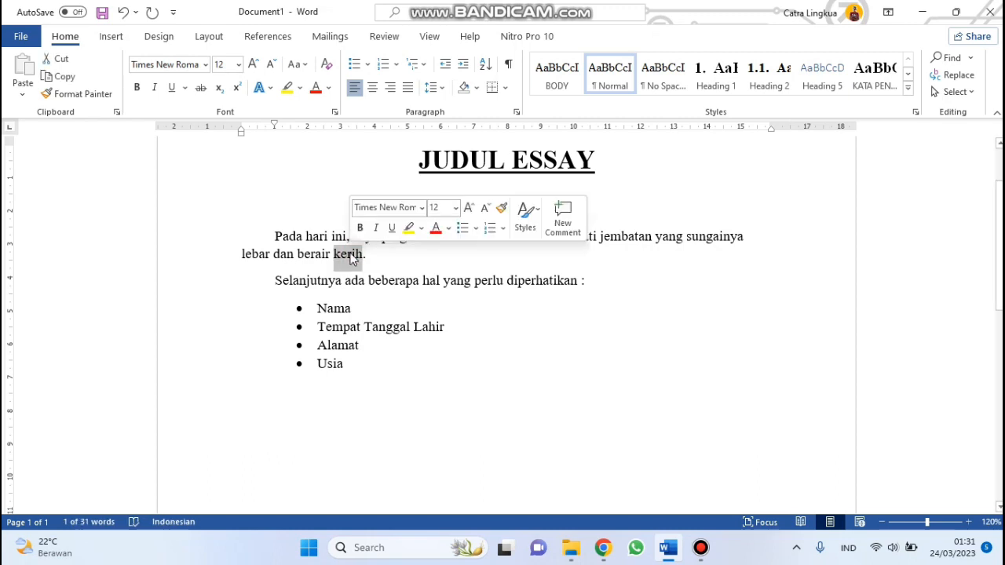
{"action": "left_click", "coordinate": [351, 256]}
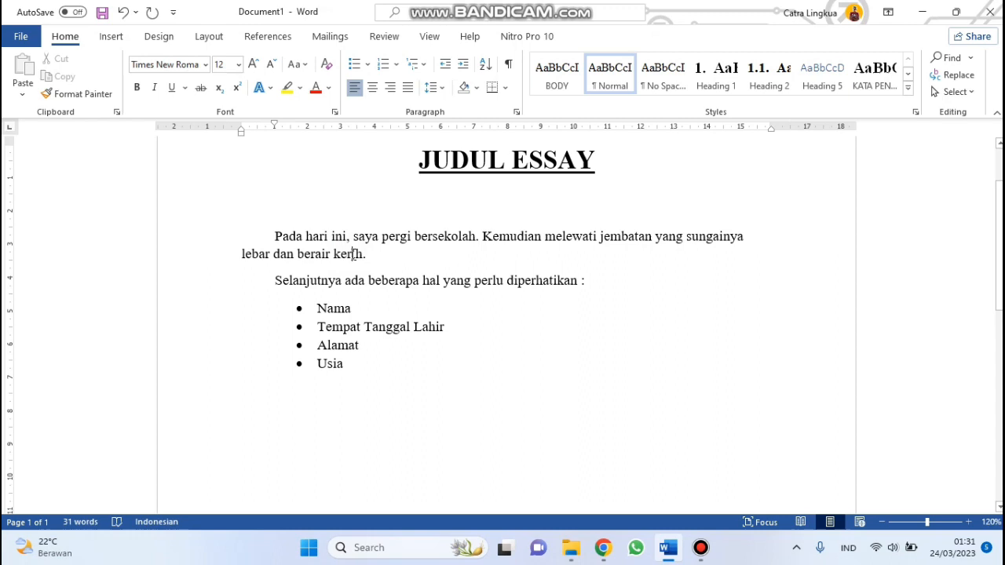
{"action": "double_click", "coordinate": [352, 253]}
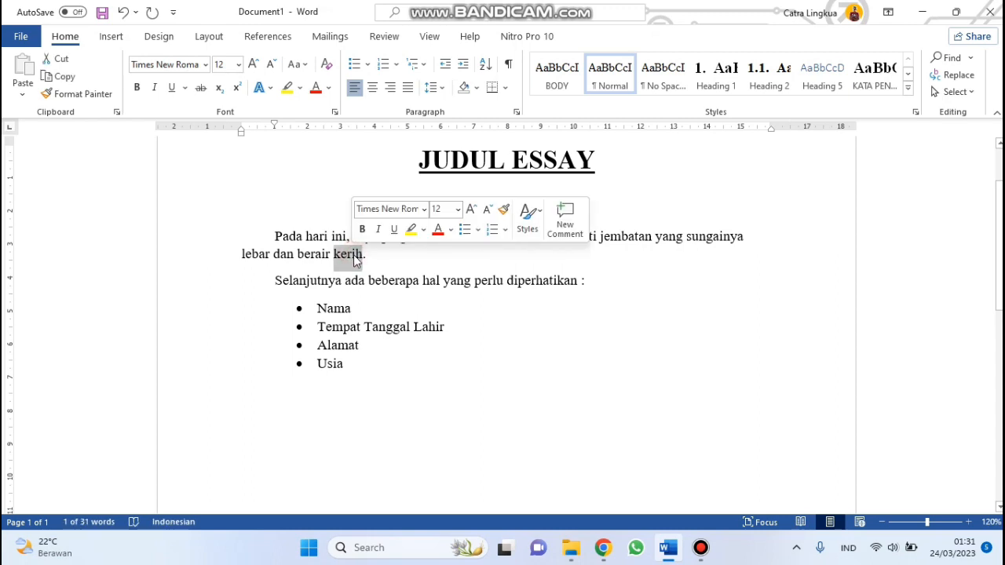
{"action": "left_click", "coordinate": [333, 254]}
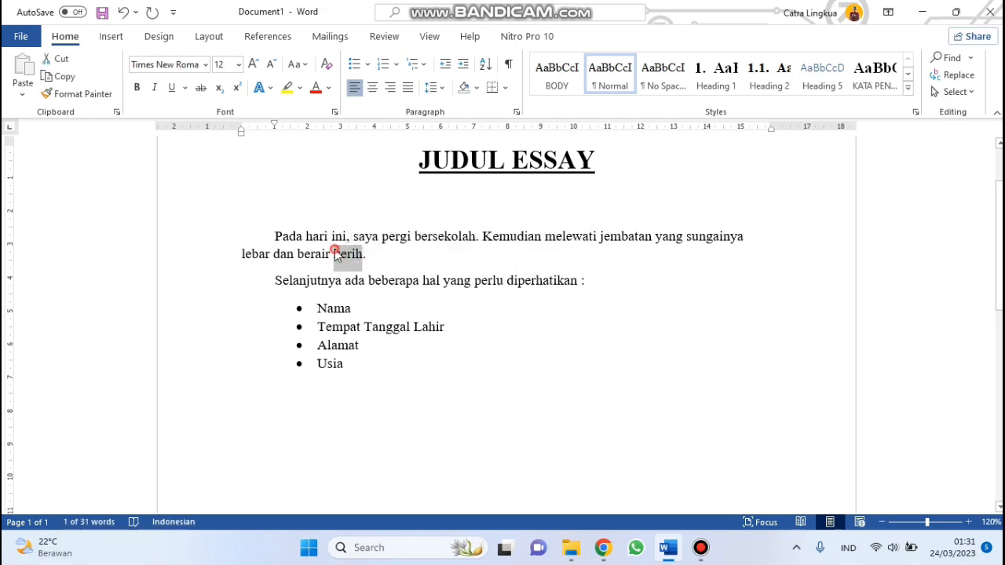
{"action": "triple_click", "coordinate": [284, 239]}
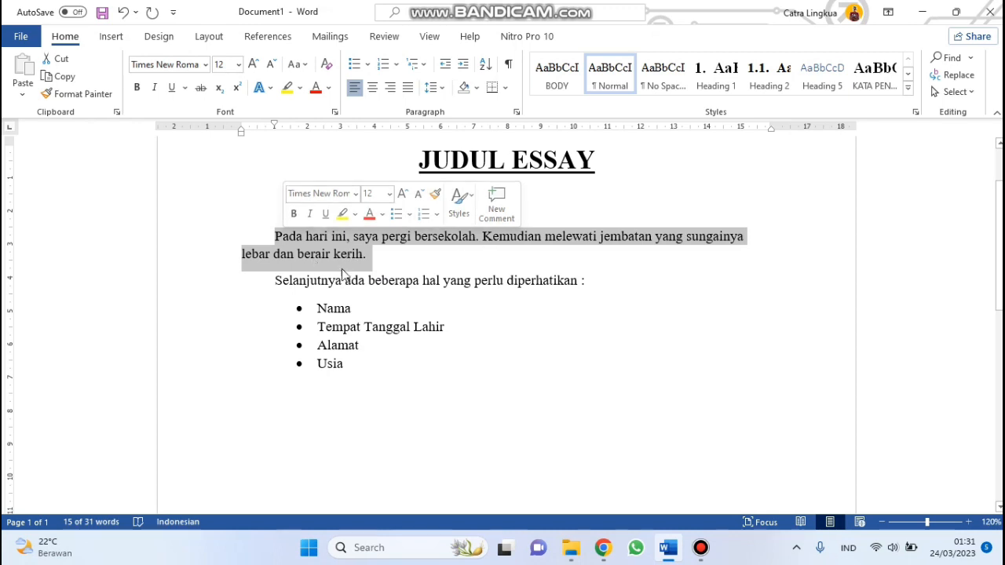
{"action": "left_click", "coordinate": [310, 283]}
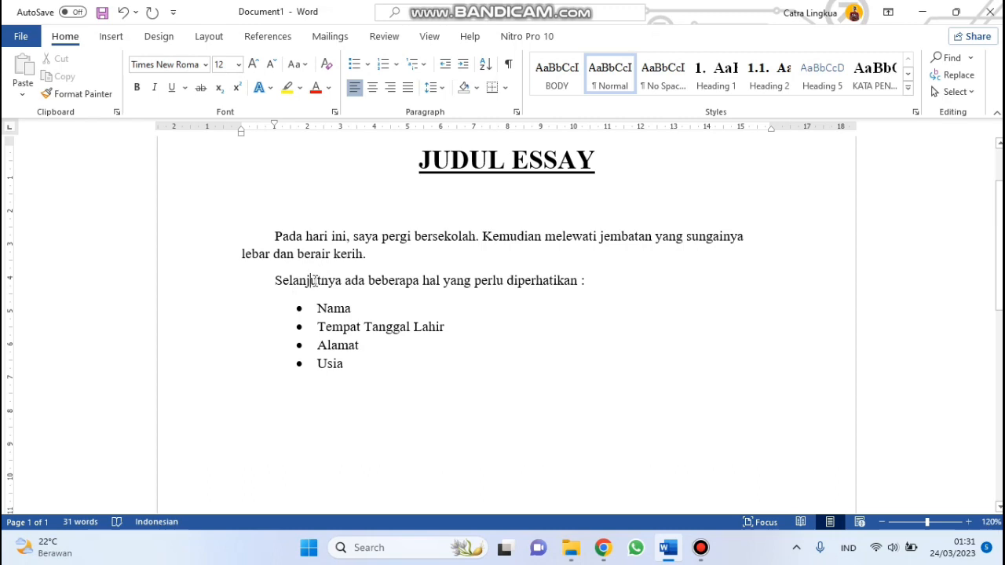
{"action": "double_click", "coordinate": [314, 282]}
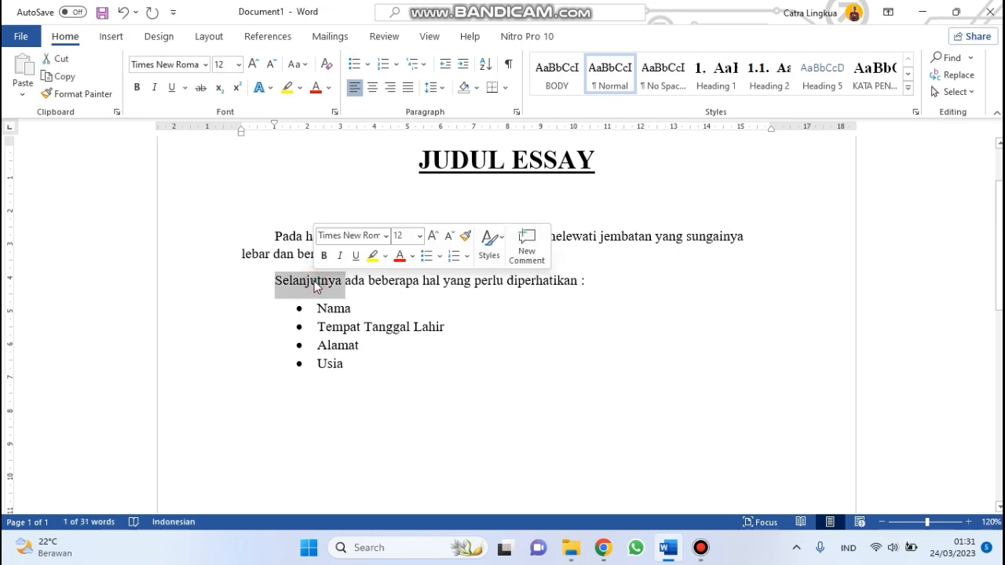
{"action": "triple_click", "coordinate": [314, 284]}
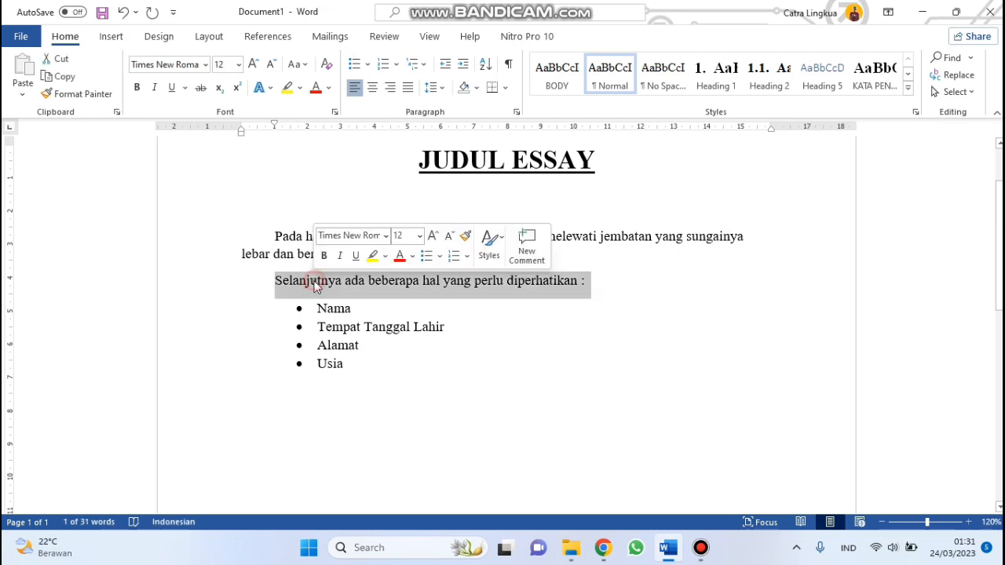
{"action": "left_click", "coordinate": [369, 377]}
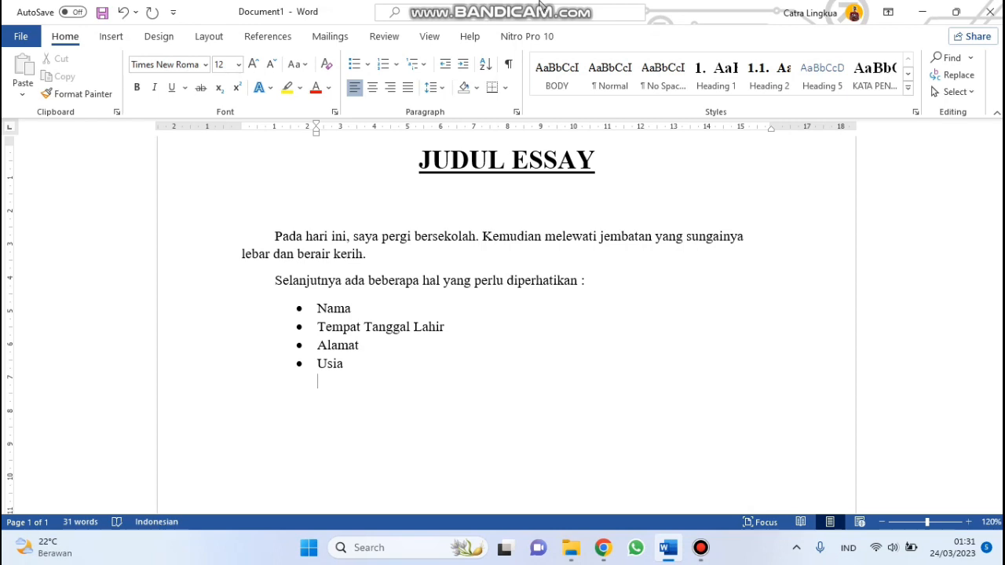
{"action": "mouse_move", "coordinate": [541, 2]}
{"action": "mouse_move", "coordinate": [615, 8]}
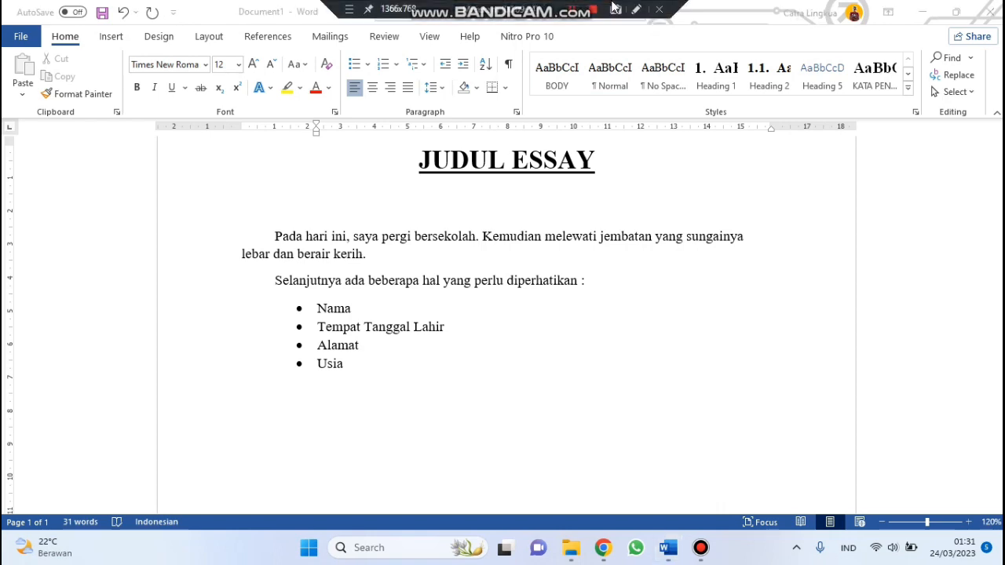